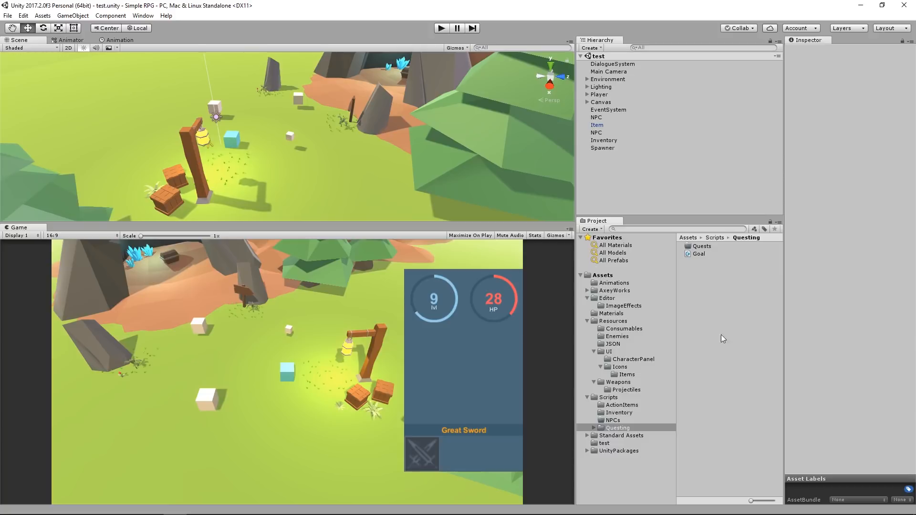
Create a new C# script named KillGoal in the Questing folder via Create > C# Script.
right_click(735, 295)
mouse_move(793, 301)
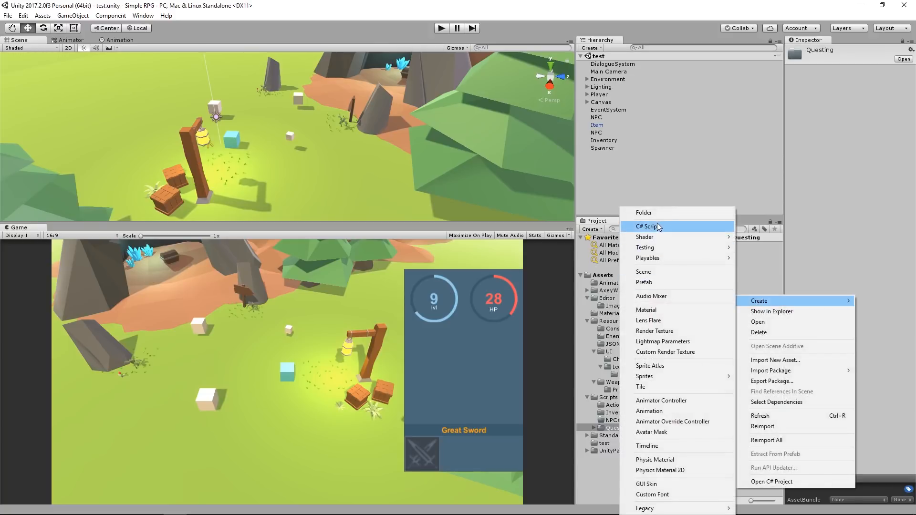
left_click(656, 224)
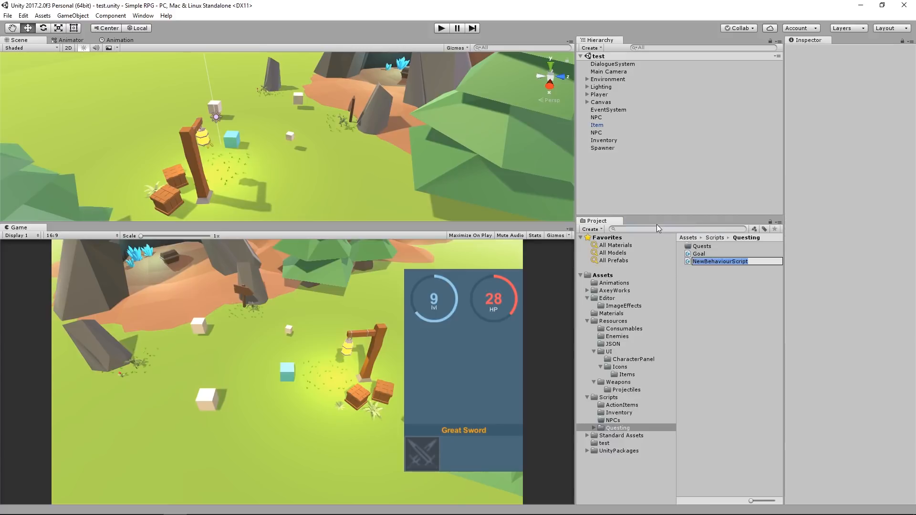
type("KillGoal")
key("Return")
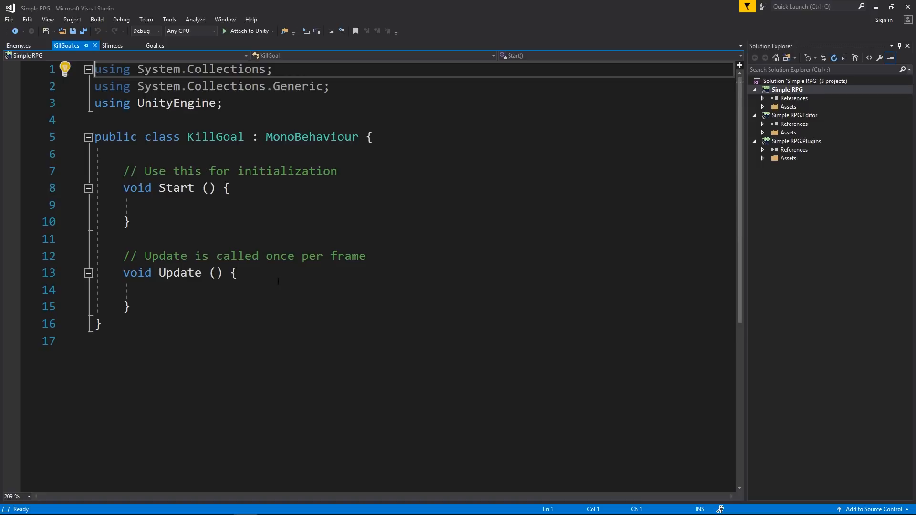
Save the current script in Visual Studio.
key("ctrl+s")
Add an 'int ID { get; set; }' property to the IEnemy interface without the public modifier.
key("ctrl+Tab")
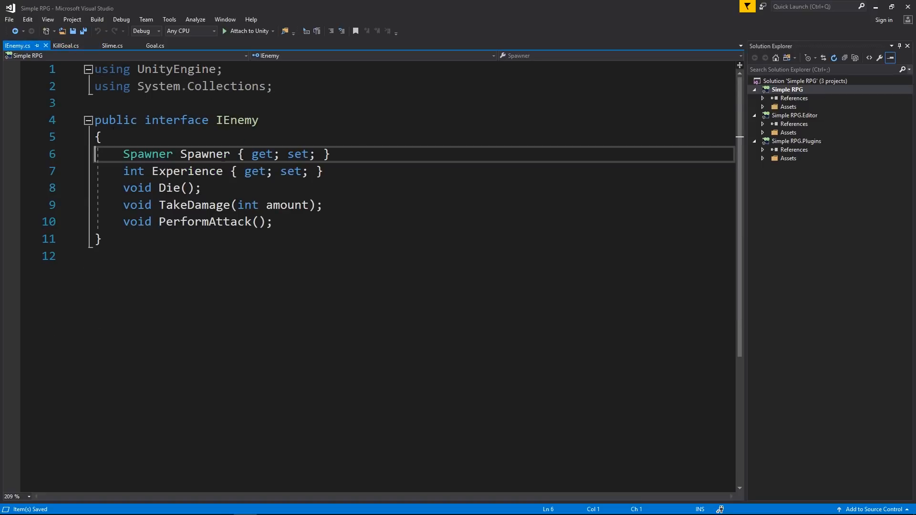
left_click(209, 132)
key("Return")
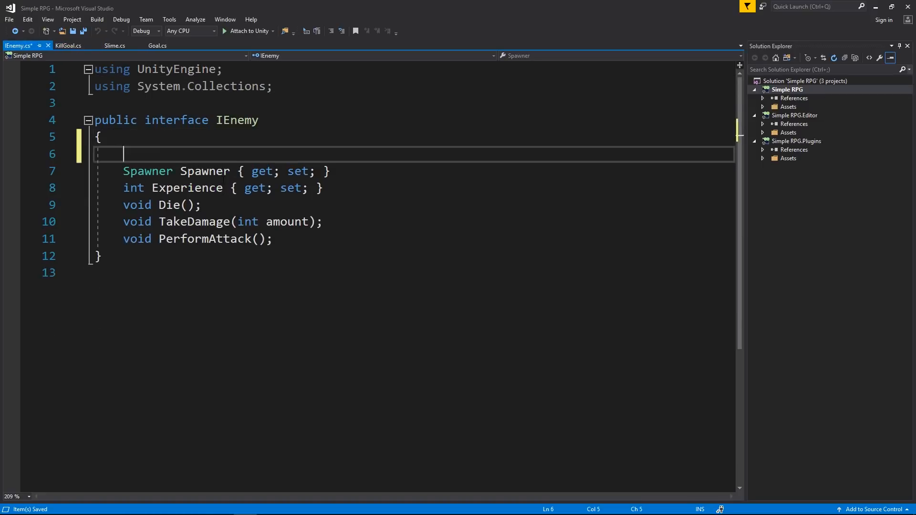
type("prop")
key("Tab")
key("Tab")
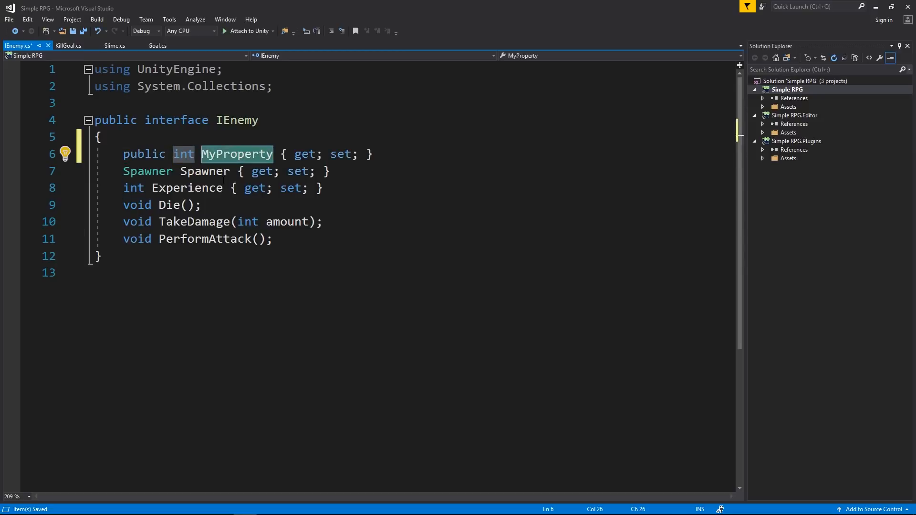
type("UD")
key("BackSpace")
key("BackSpace")
type("ID")
key("Home")
key("ctrl+Delete")
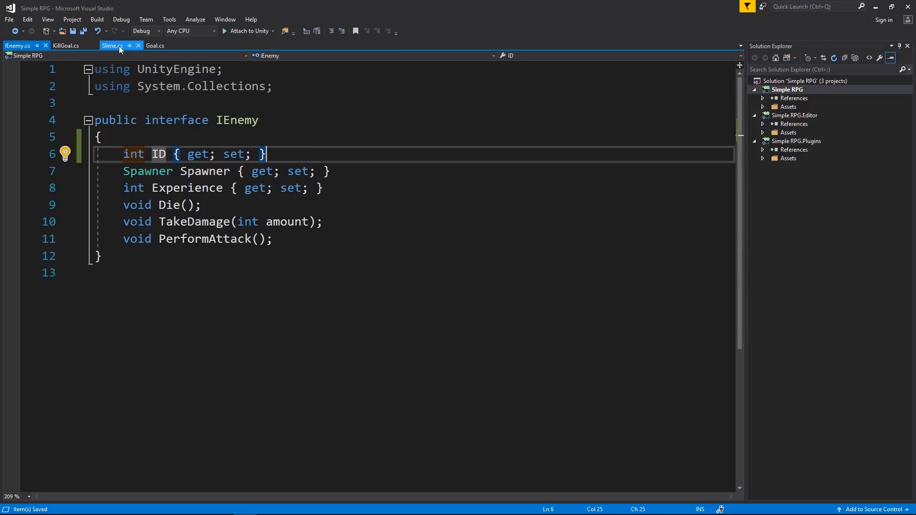
Give Slime a 'public int ID { get; set; }' property and set ID = 0 in Start, then save.
left_click(114, 45)
scroll(293, 143, "up", 2)
scroll(293, 143, "up", 2)
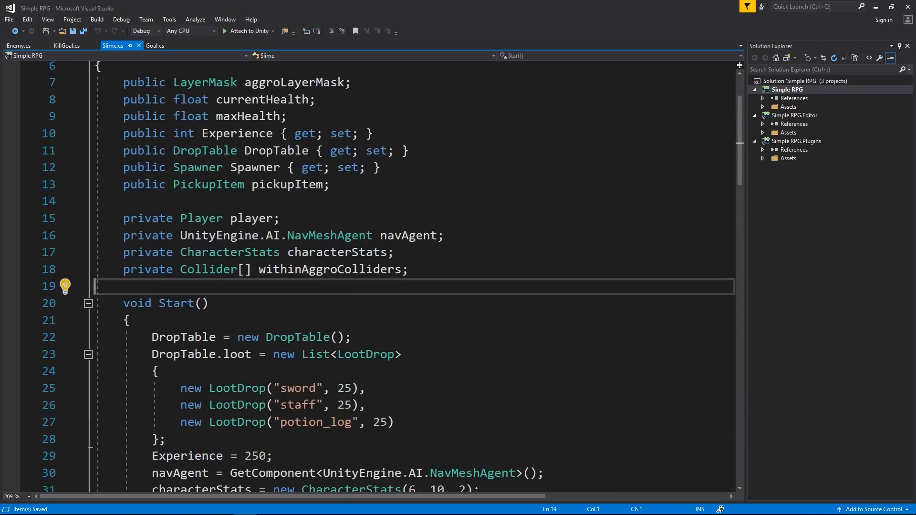
scroll(293, 144, "up", 2)
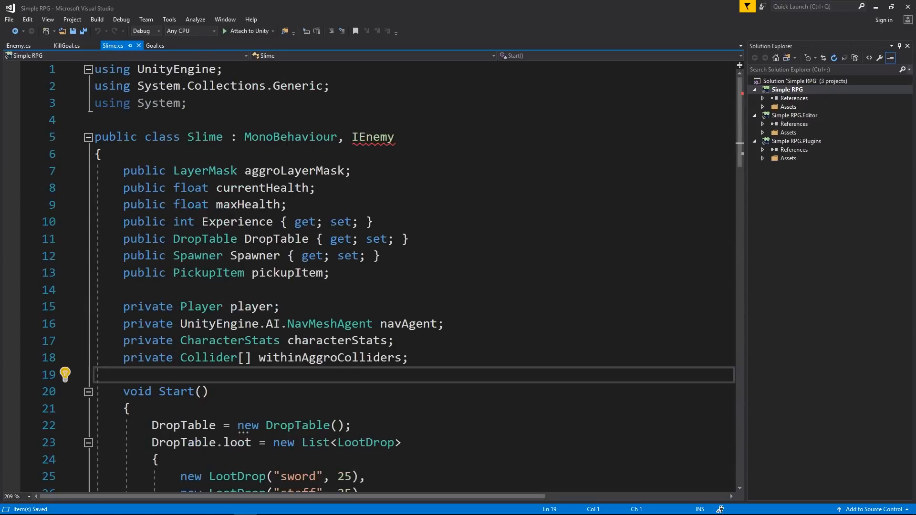
left_click(346, 206)
key("Return")
type("pr")
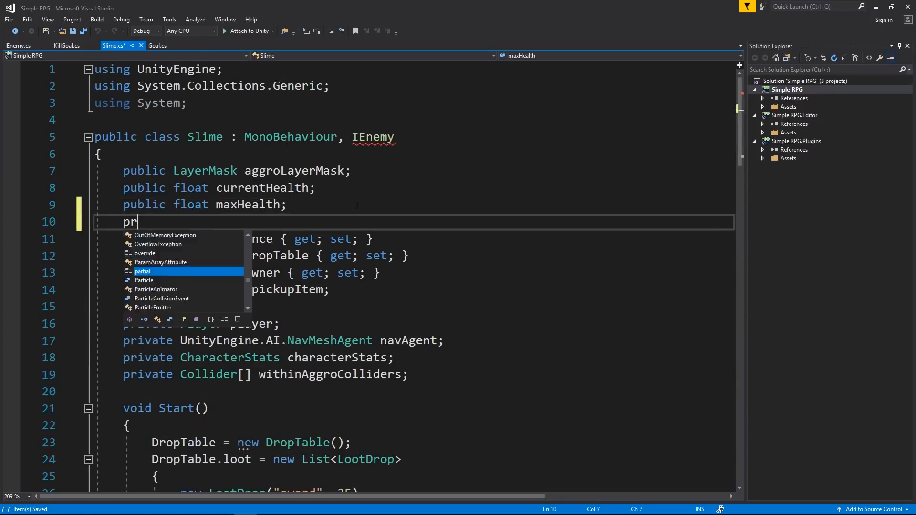
key("Tab")
key("Tab")
key("Tab")
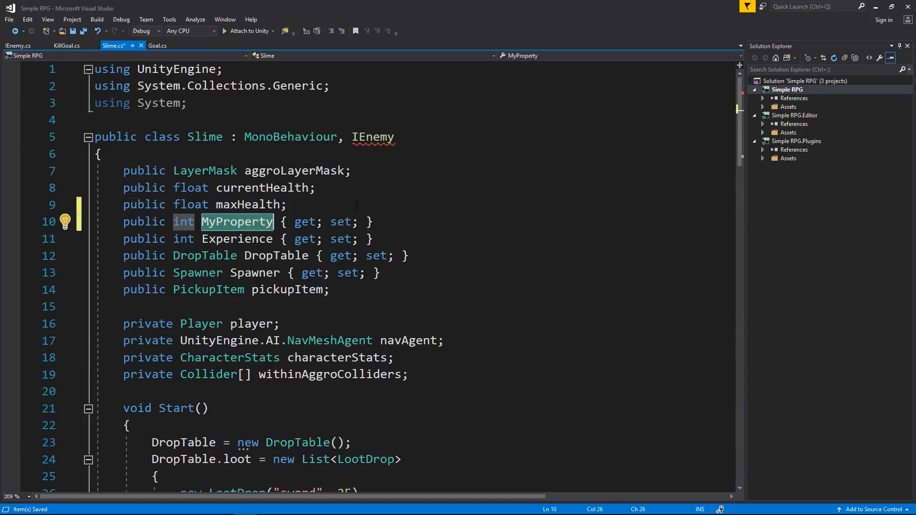
type("ID")
scroll(356, 207, "down", 2)
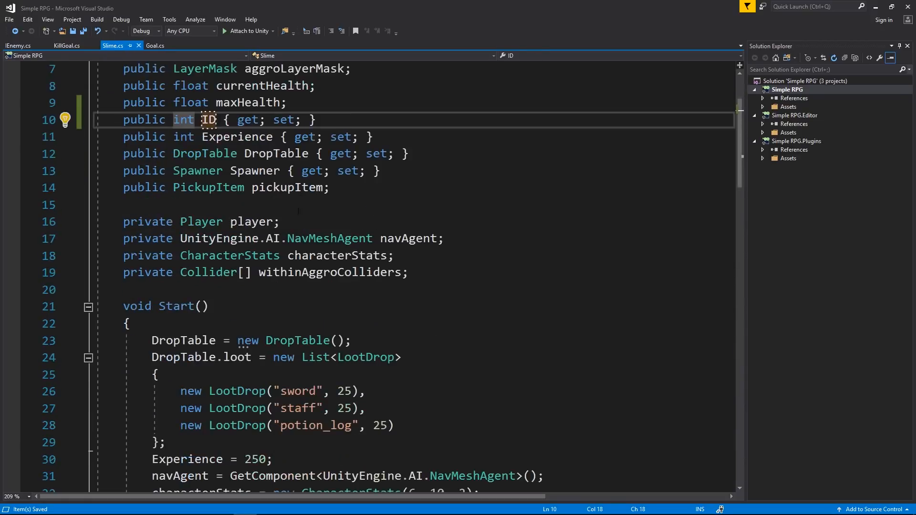
scroll(415, 279, "down", 2)
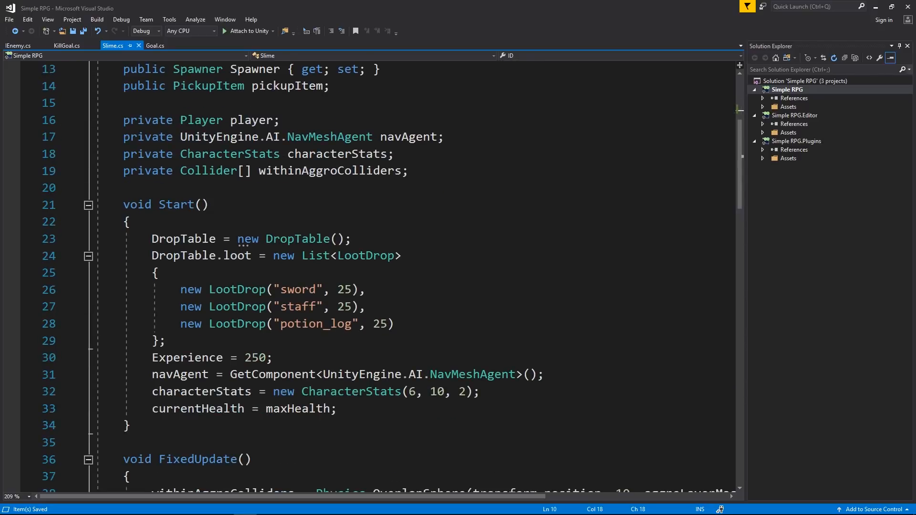
left_click(244, 343)
key("Return")
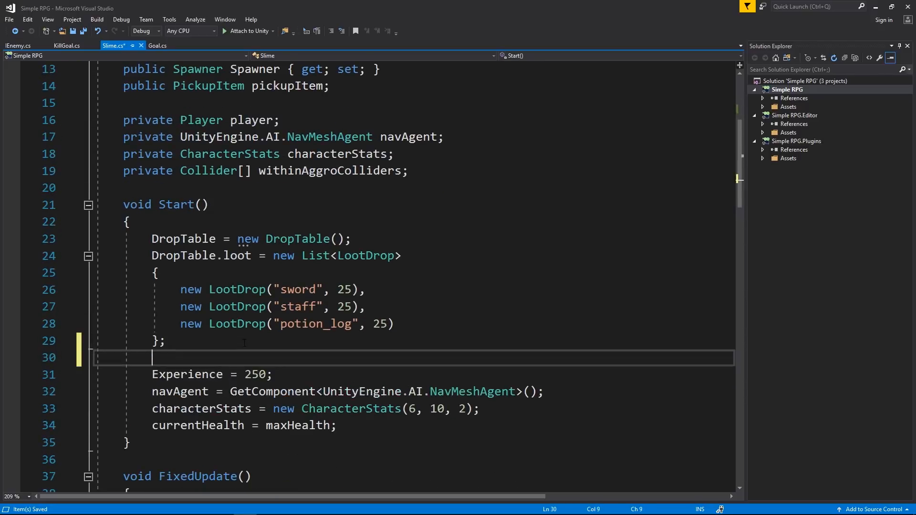
type("ID = 0;")
key("ctrl+s")
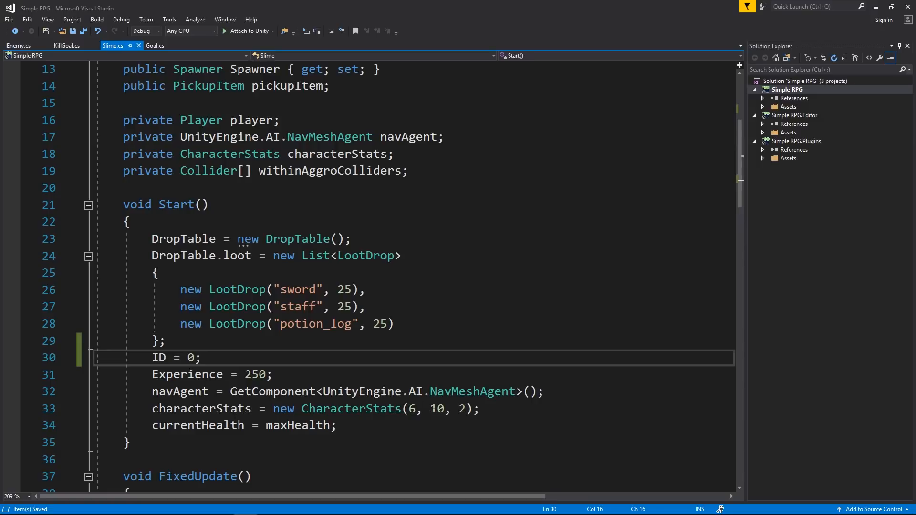
key("shift+Left")
key("shift+Left")
key("shift+Left")
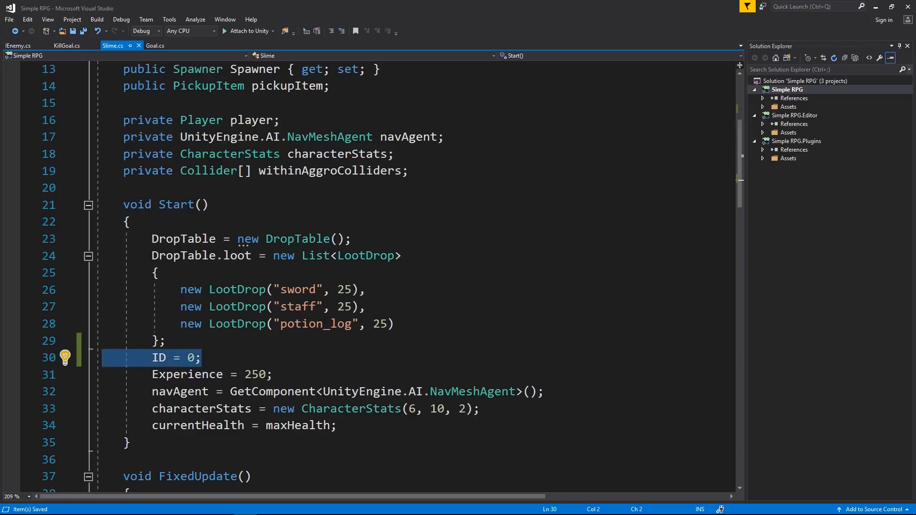
Add a 'public int EnemyID { get; set; }' property to KillGoal and save.
left_click(68, 47)
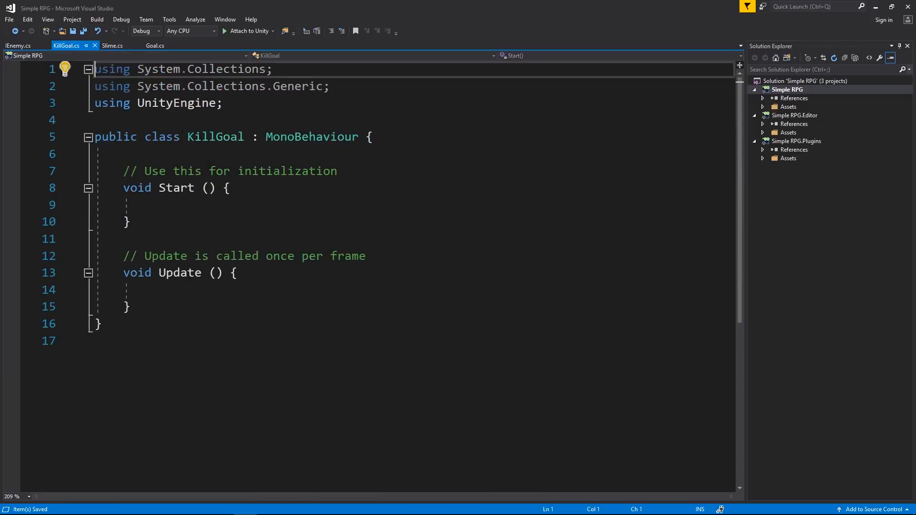
left_click(204, 153)
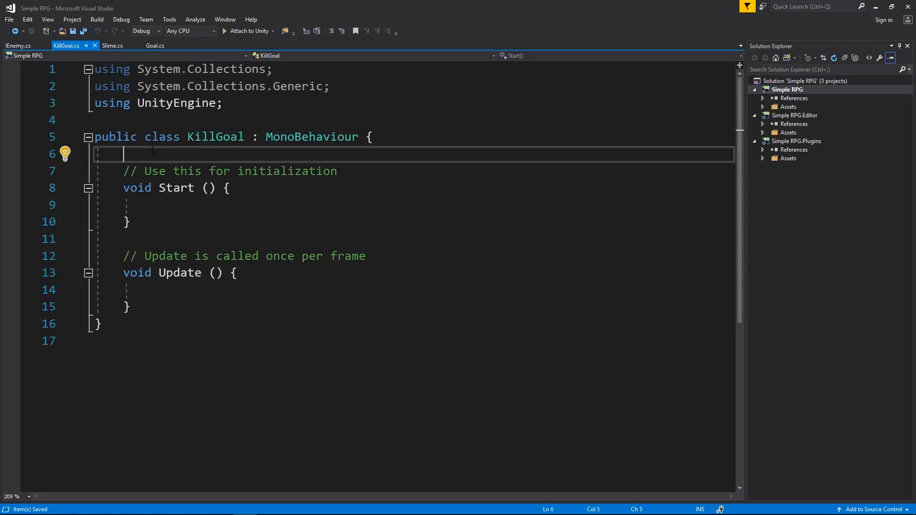
type("prop")
key("Tab")
key("Tab")
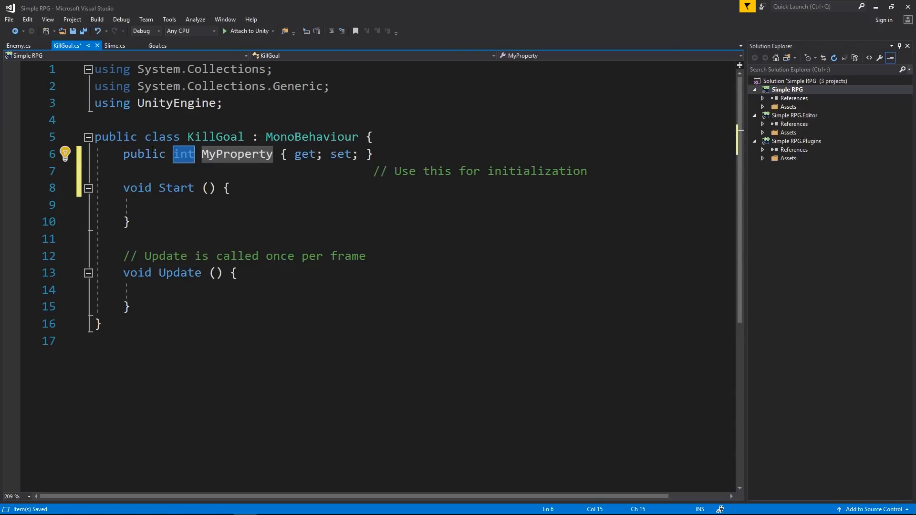
key("Tab")
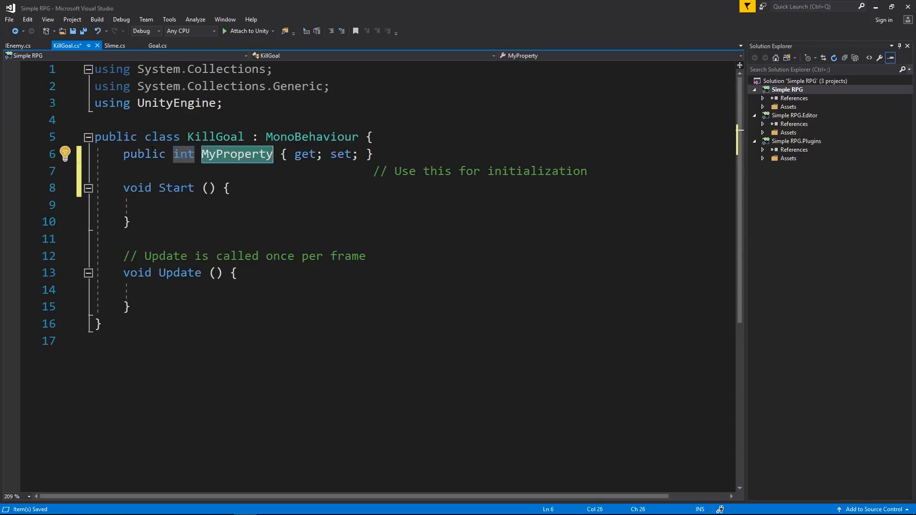
type("EnemyID")
key("ctrl+s")
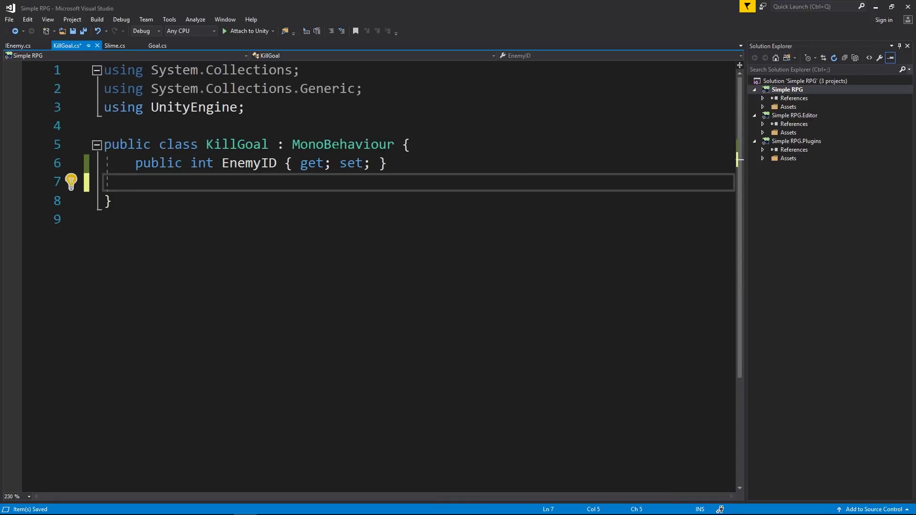
Replace MonoBehaviour with Goal as KillGoal's base class, save, and compare with Goal.cs.
double_click(335, 144)
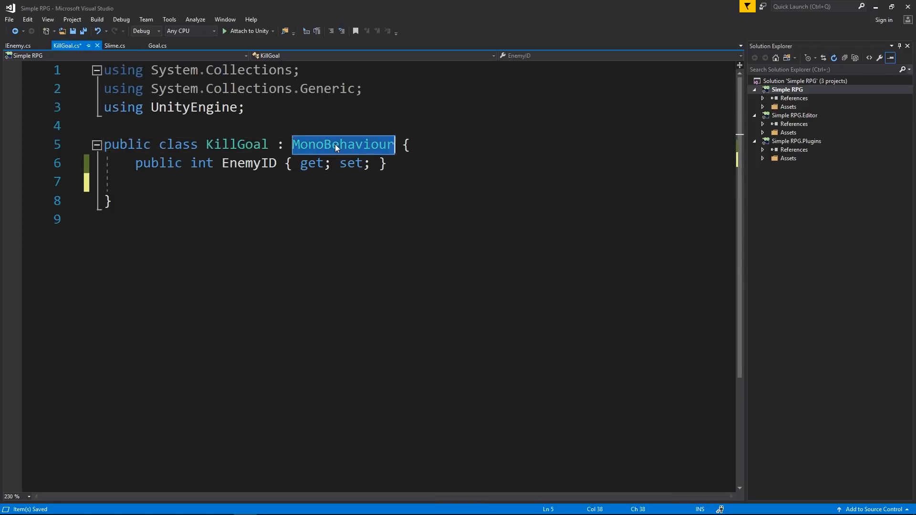
type("gOAL")
key("BackSpace")
key("BackSpace")
key("BackSpace")
key("BackSpace")
type("Goal")
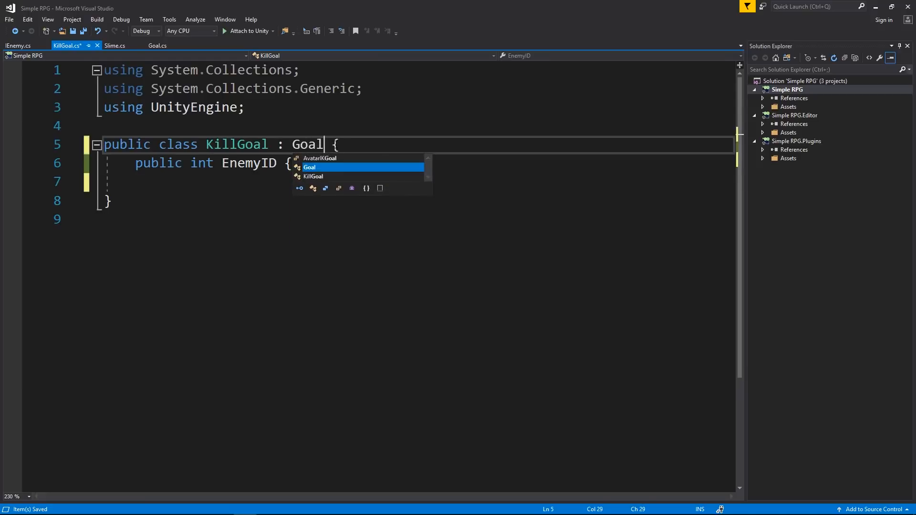
key("ctrl+s")
left_click(155, 46)
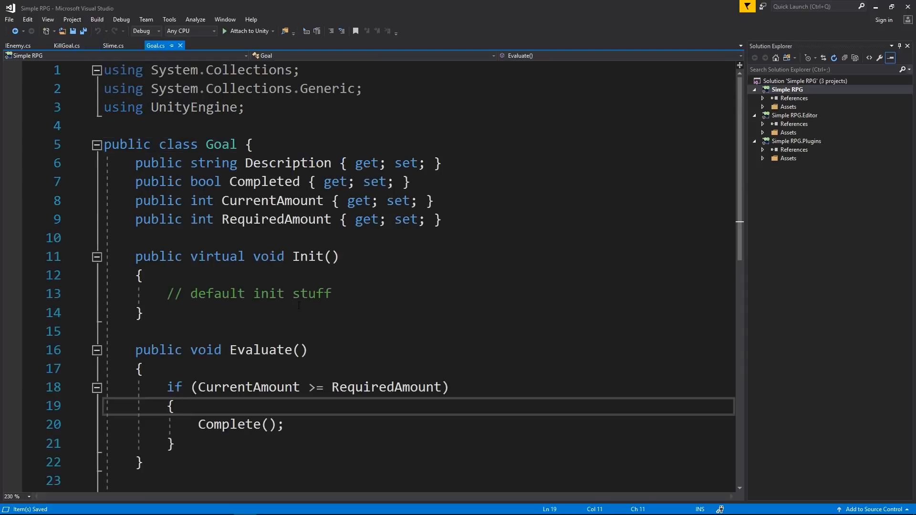
left_click(64, 46)
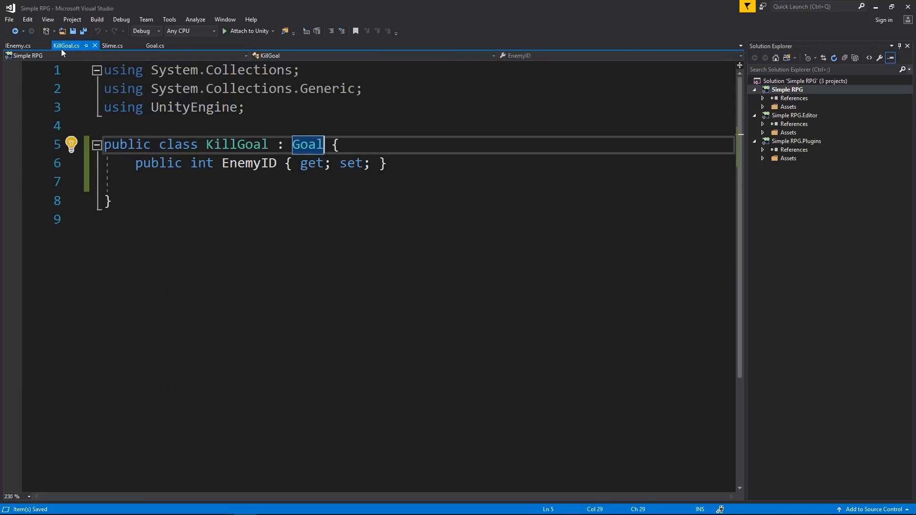
left_click(155, 45)
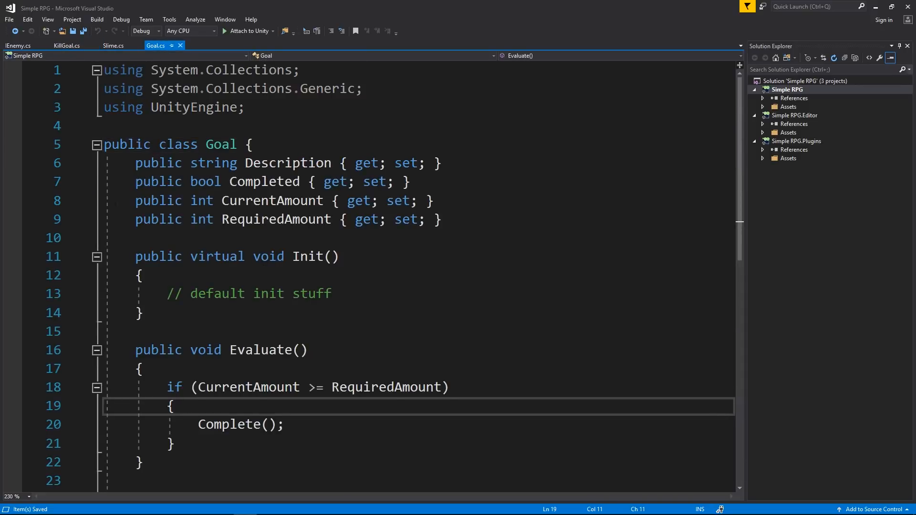
left_click(57, 46)
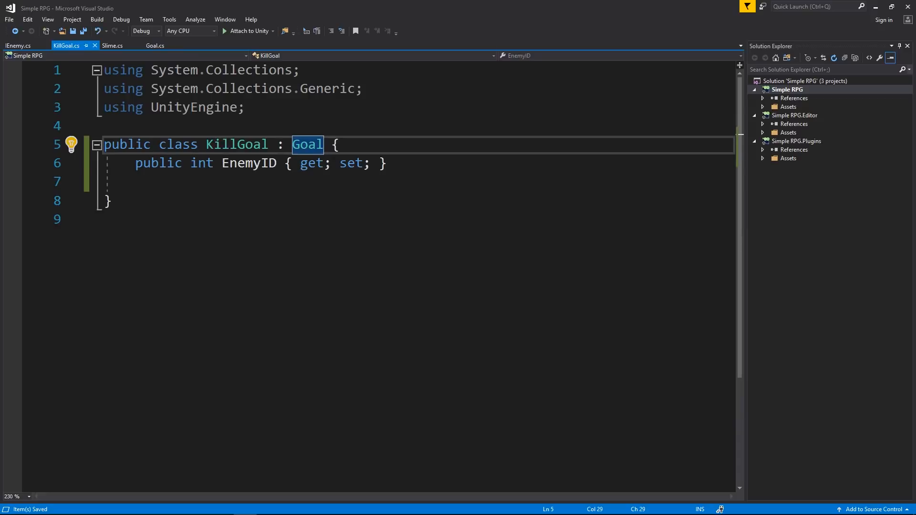
left_click(154, 47)
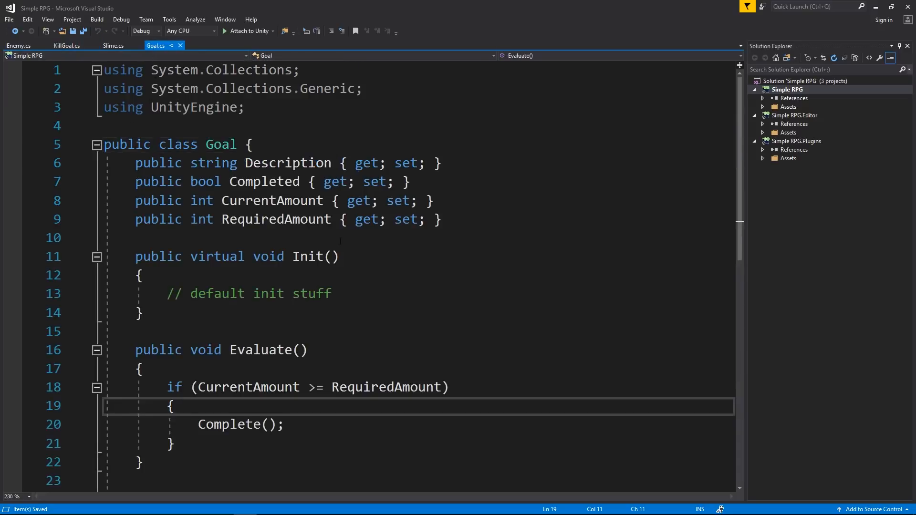
left_click(65, 45)
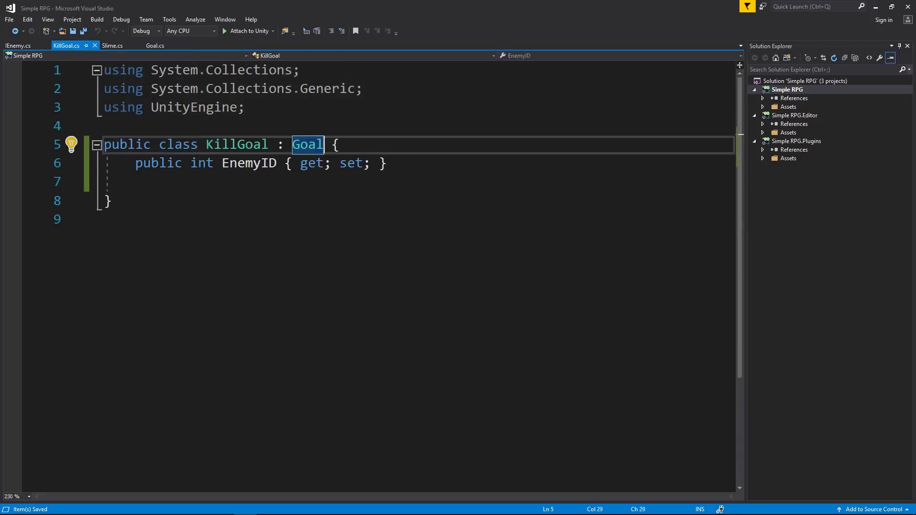
left_click(425, 172)
Add an empty 'public KillGoal()' constructor skeleton, checking the Goal base class.
key("Return")
key("Return")
type("public ")
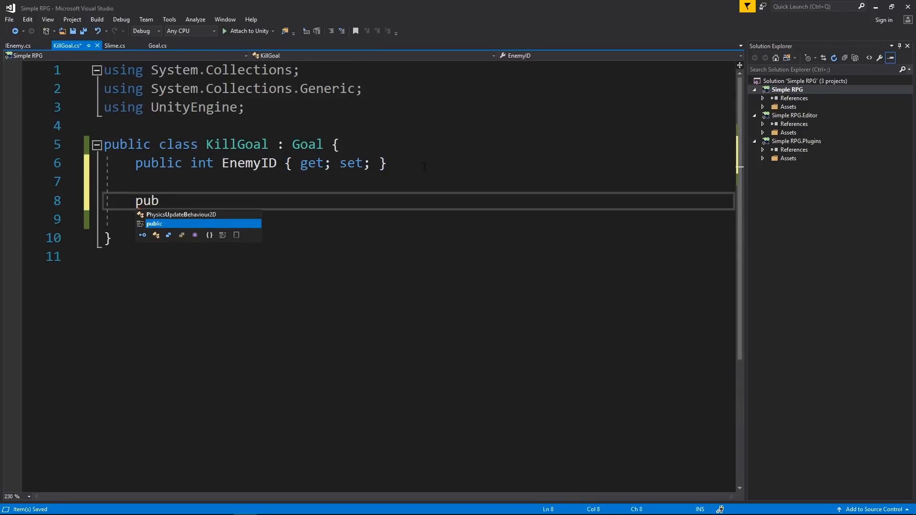
type("KillGoal")
key("Escape")
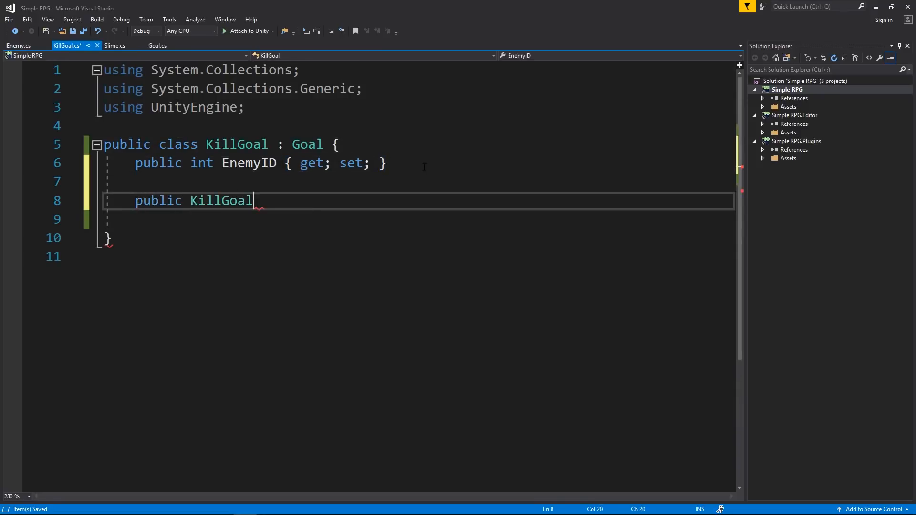
type("()")
key("Return")
type("{")
key("Return")
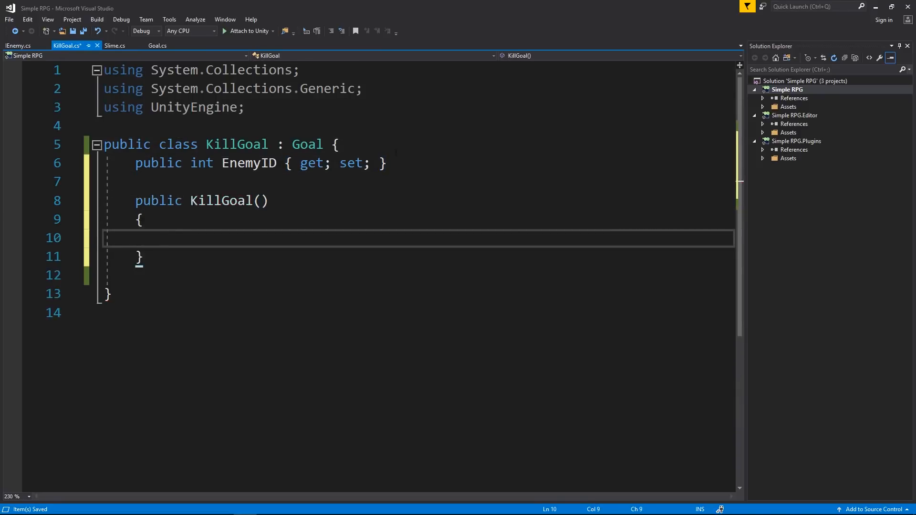
left_click(159, 46)
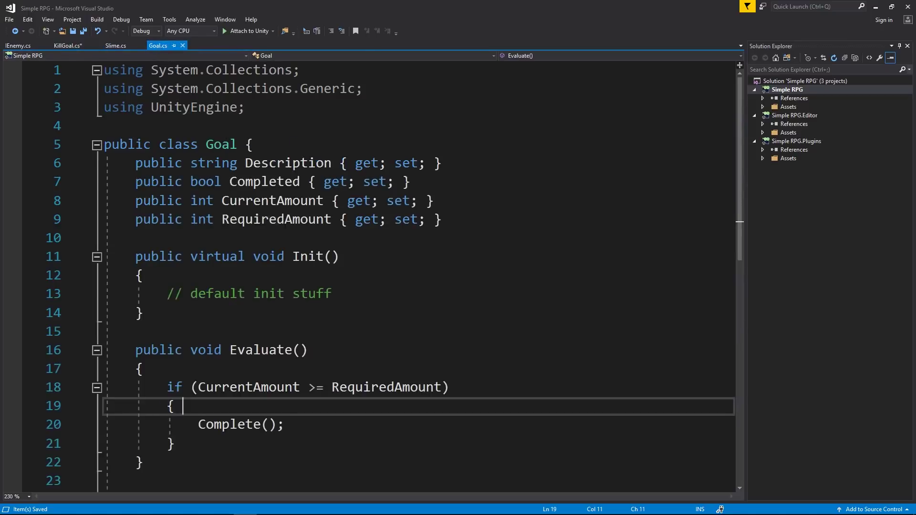
left_click(68, 46)
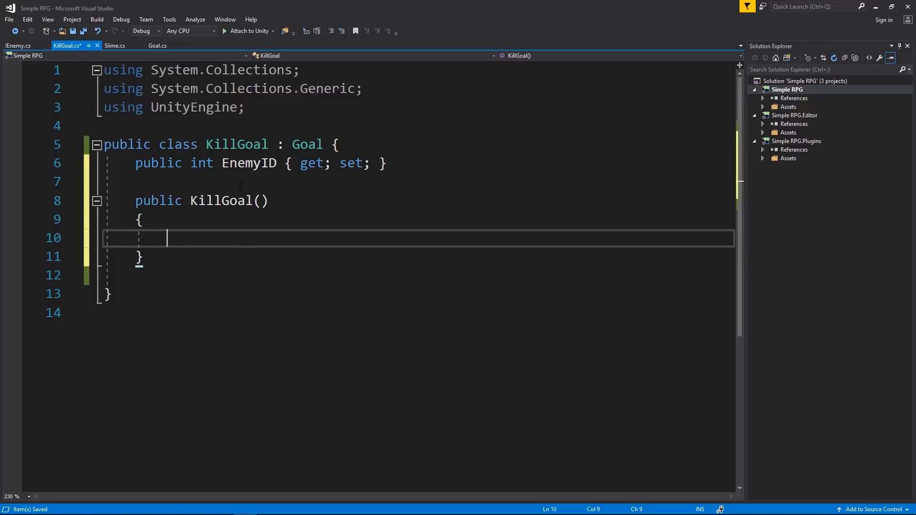
Give the constructor parameters int enemyID, string description, bool completed, int currentAmount, int requiredAmount and save.
double_click(249, 163)
left_click(191, 220)
left_click(191, 237)
key("Up")
key("Up")
key("End")
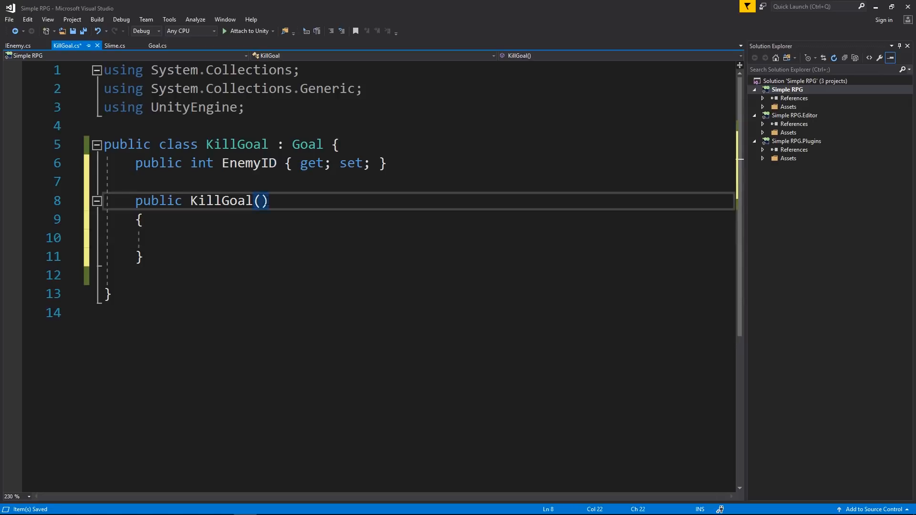
key("Left")
type("int Enem")
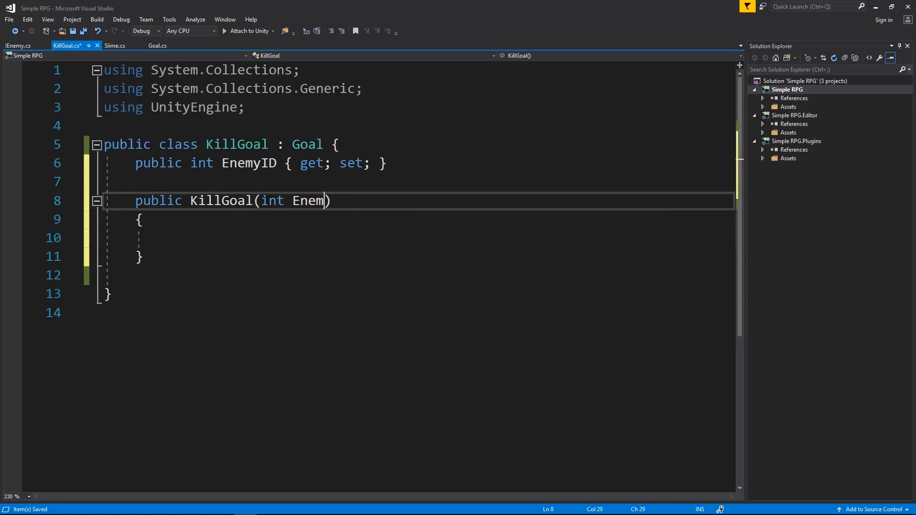
type("y")
key("ctrl+BackSpace")
type("enemyID, ")
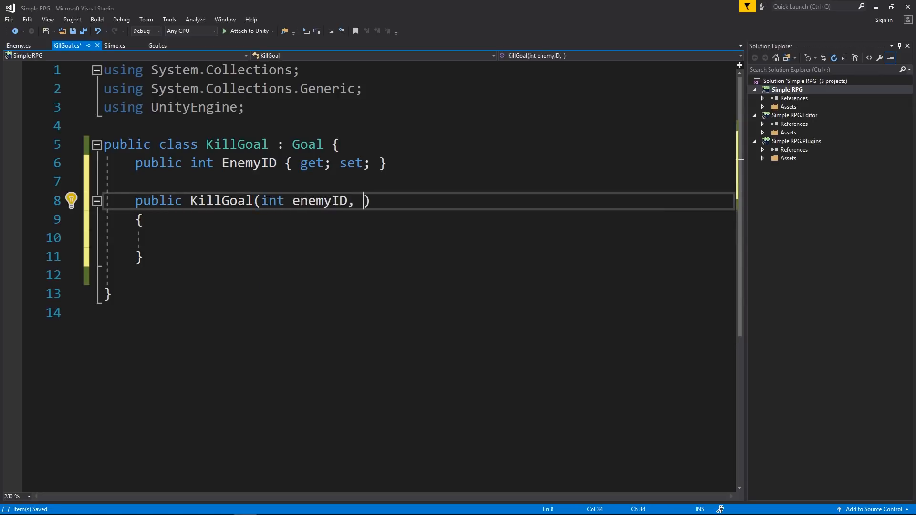
type("string descript")
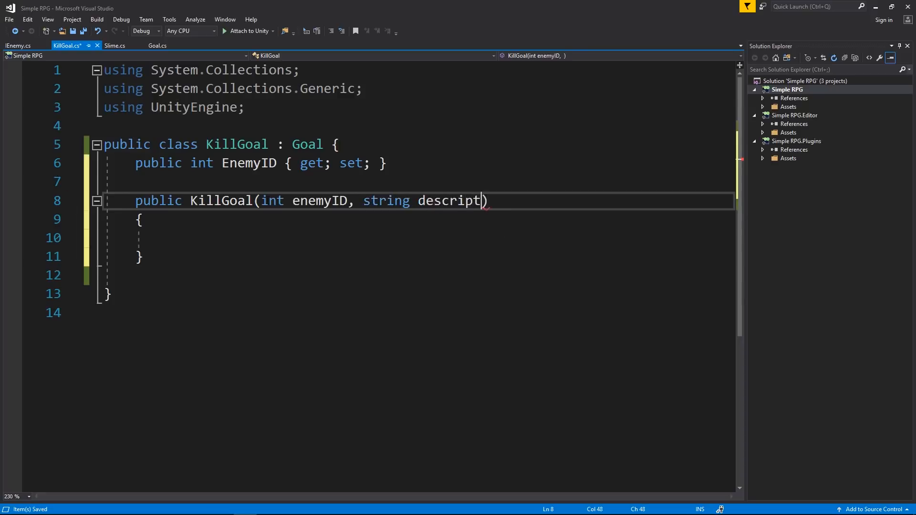
type("ion")
left_click(157, 46)
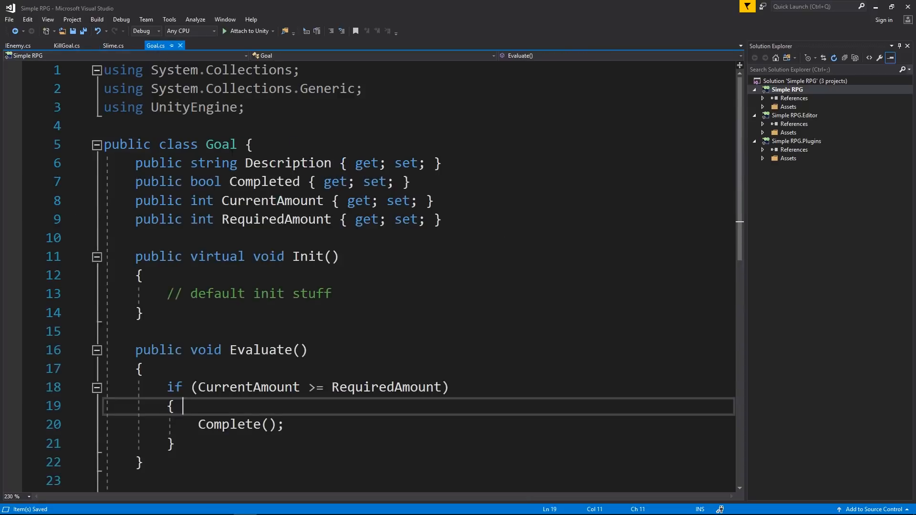
left_click(67, 45)
type(", boo")
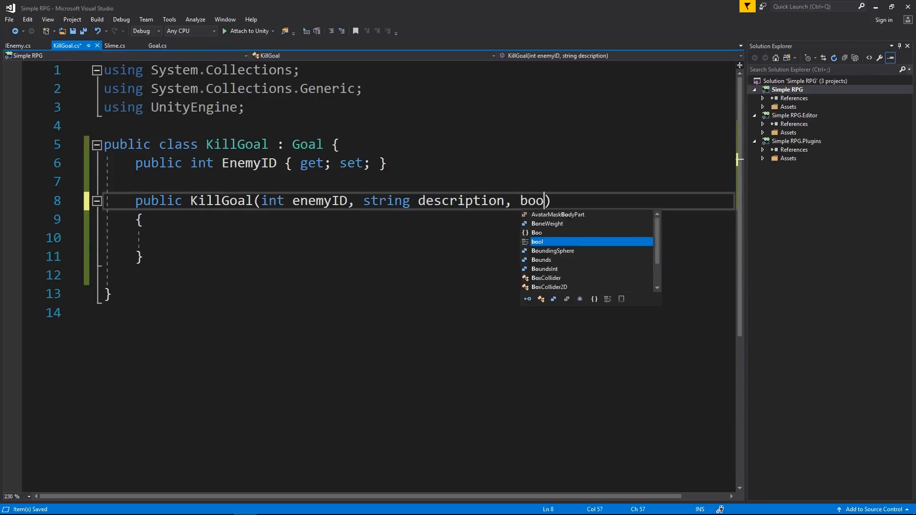
type("l completed, ")
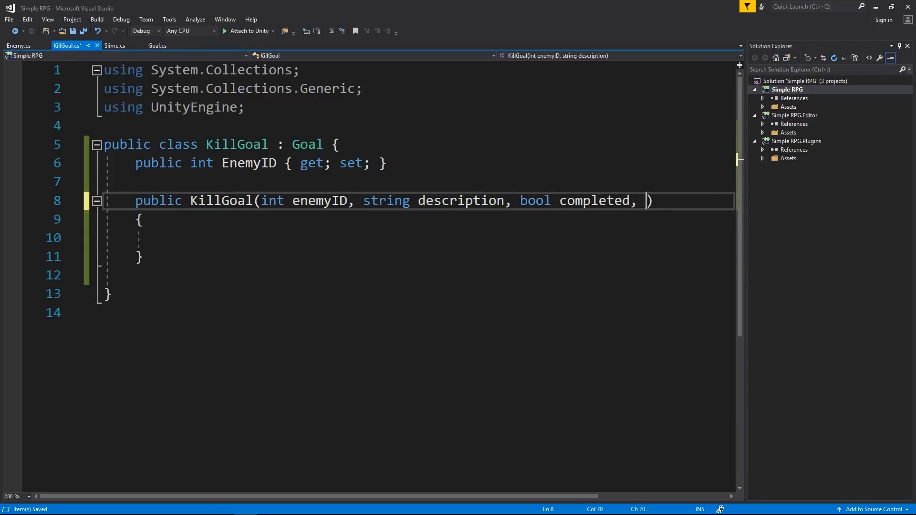
type("int currentAmou")
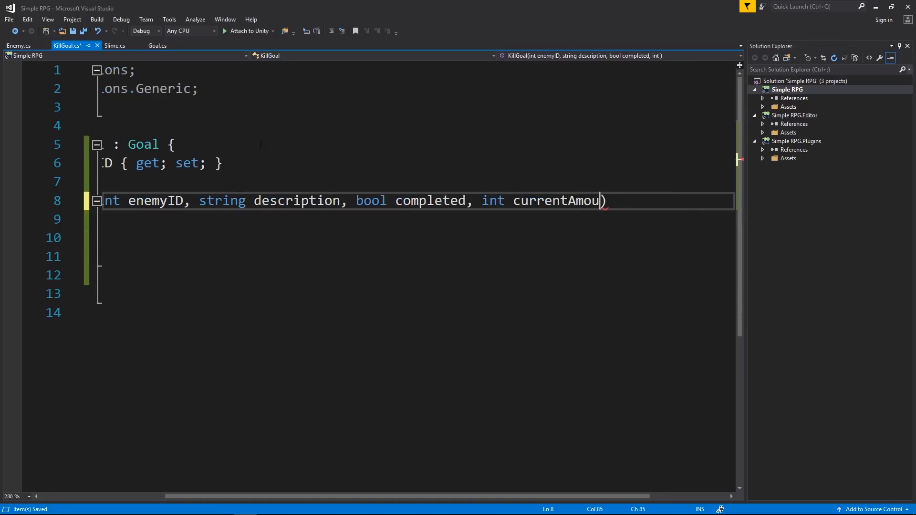
type("nt, int R")
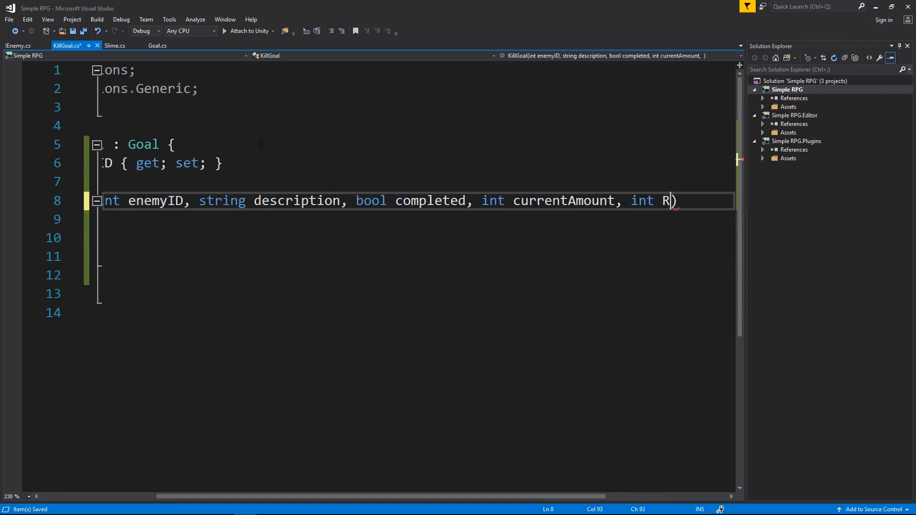
key("BackSpace")
type("requiredAmount")
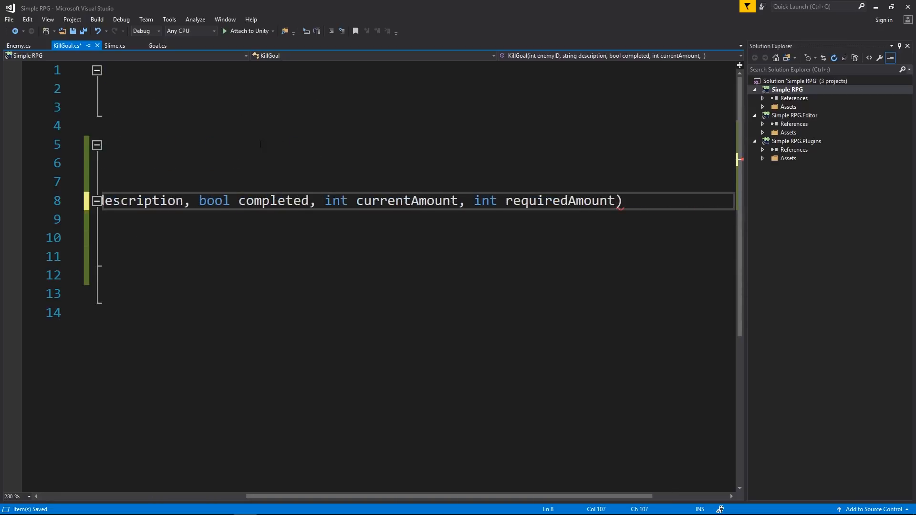
key("ctrl+s")
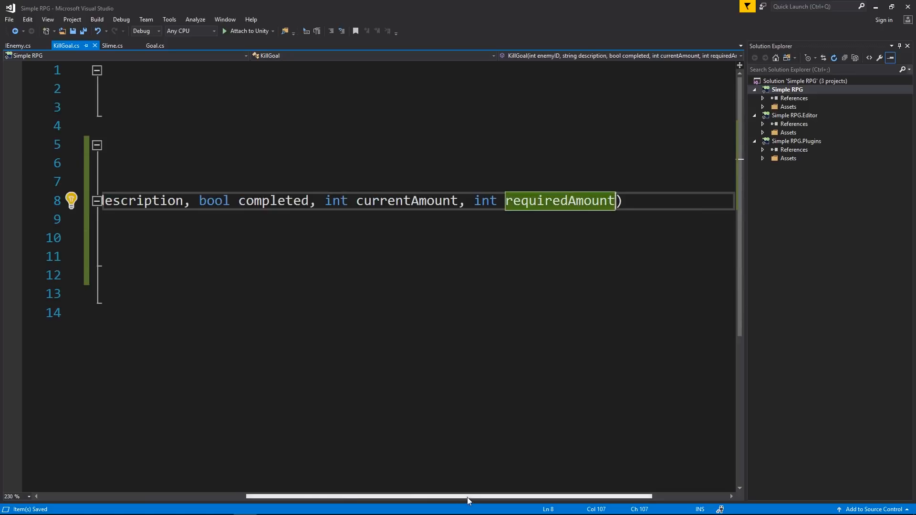
left_click_drag(468, 500, 263, 501)
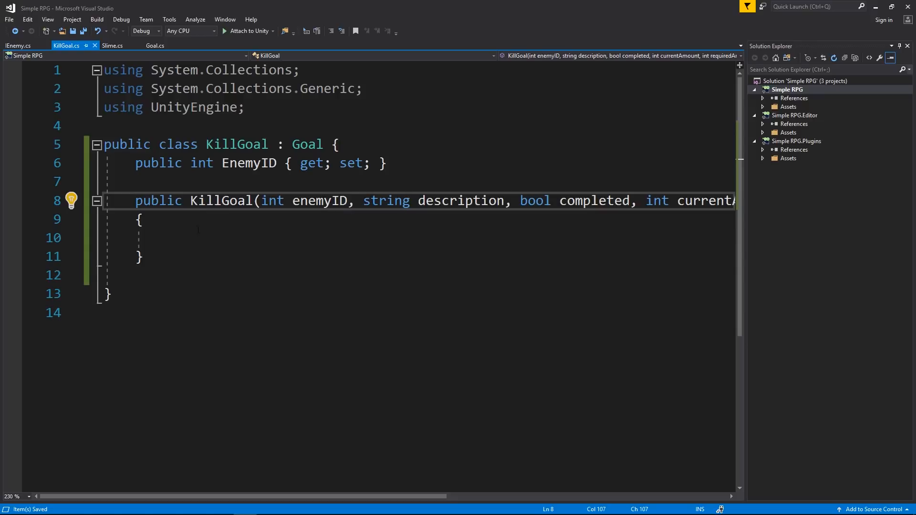
key("Down")
key("Down")
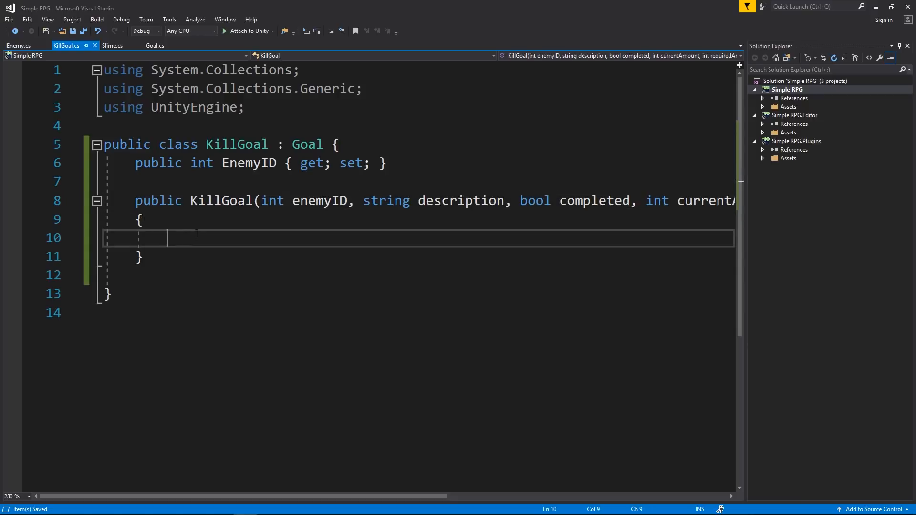
type("this.enem ")
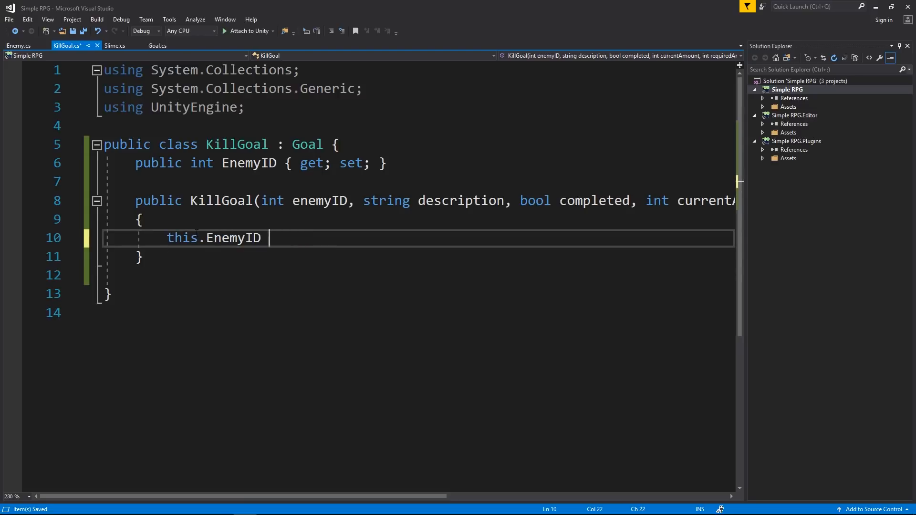
type("= enemyID")
Assign enemyID, description, completed, currentAmount and requiredAmount to their properties with this., then view Goal.cs.
key("Return")
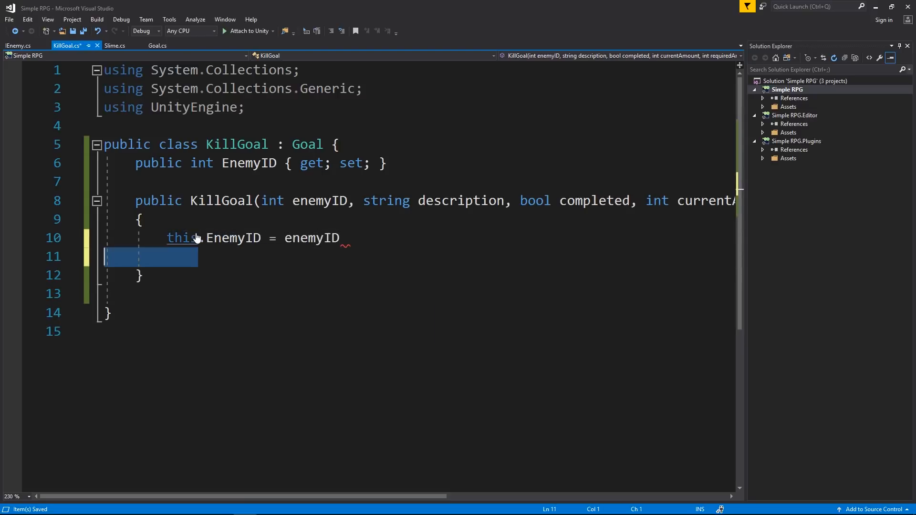
key("BackSpace")
type(";")
key("Return")
type("thi")
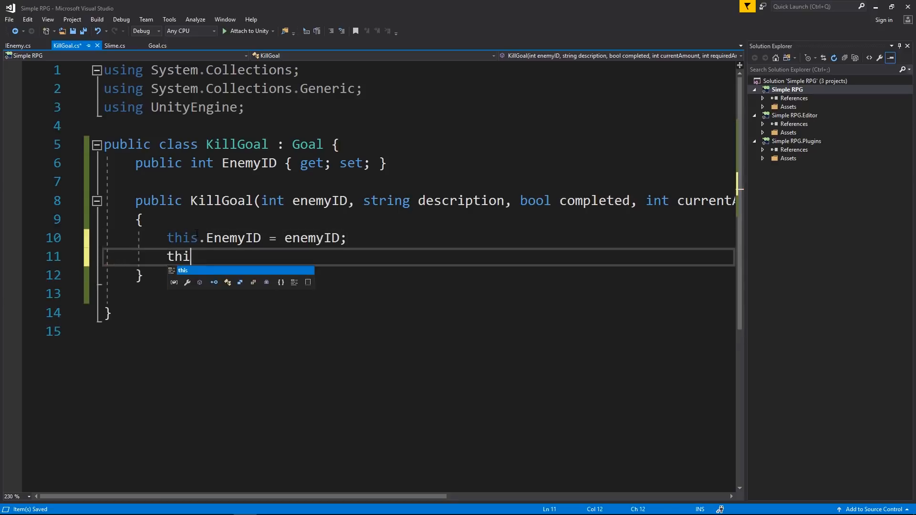
type("s.dewsc")
key("BackSpace")
key("BackSpace")
key("BackSpace")
type("sc")
key("Tab")
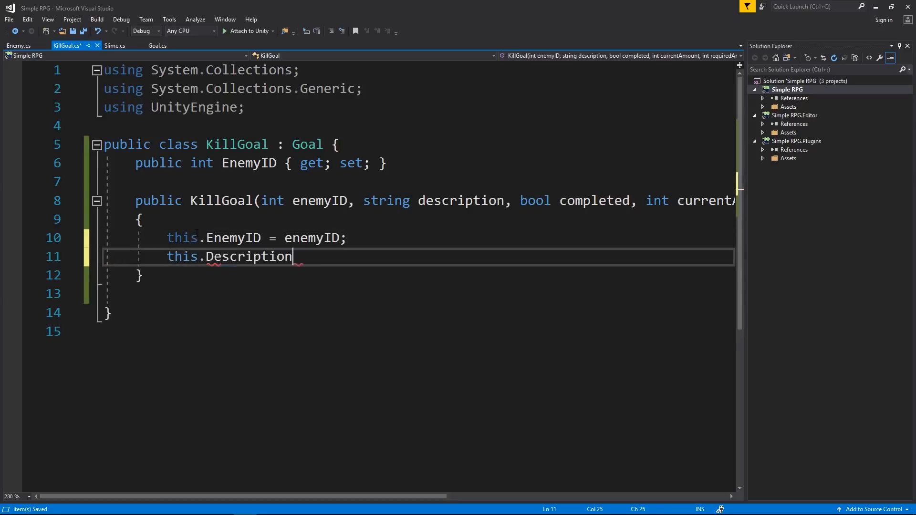
type(" = desc")
key("Tab")
type(";")
key("Return")
type("this")
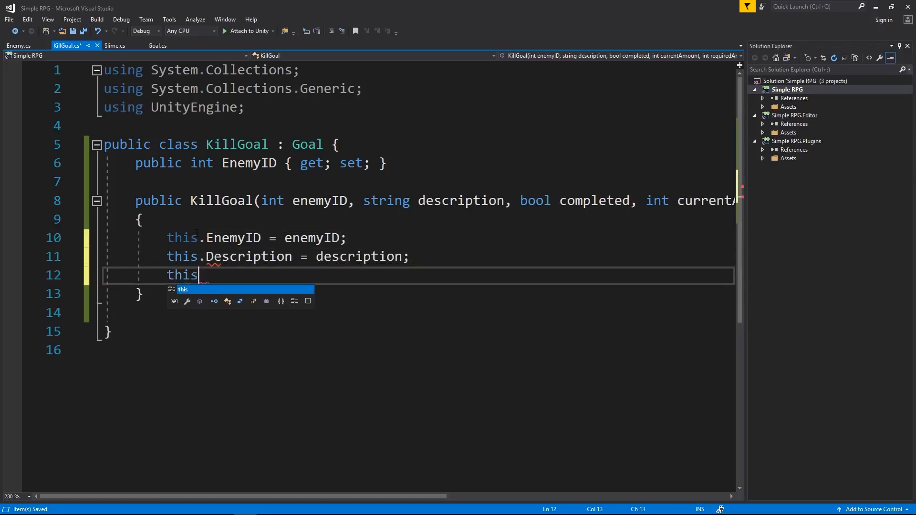
type(".comp")
key("Tab")
type("d = completed;")
key("Return")
type("this.CurrentAmount")
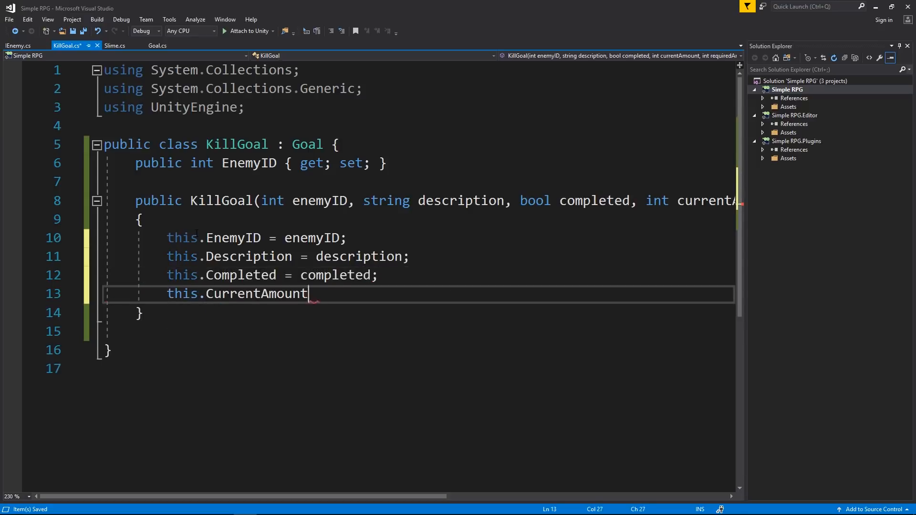
type(" = curre")
key("Tab")
type(";")
key("Return")
type("this.RequiredAmount = requi")
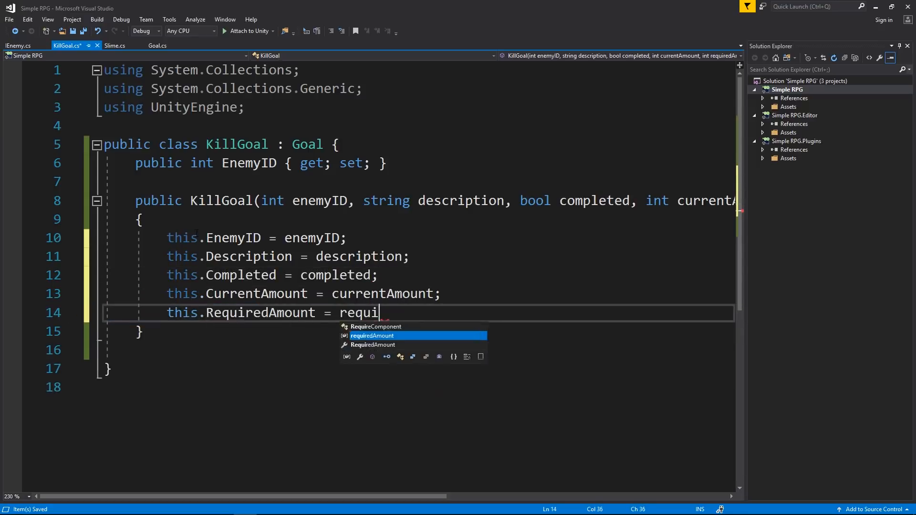
type("redAmount;")
left_click(154, 45)
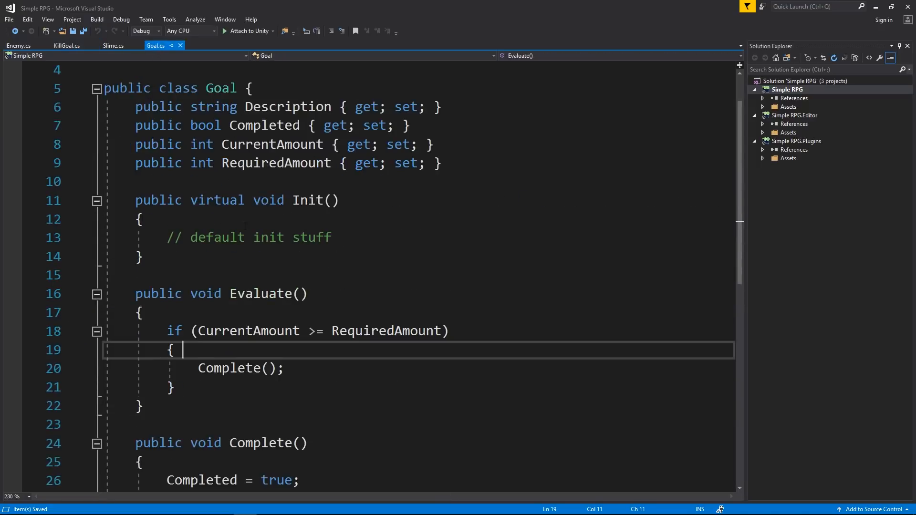
Review the base Init method in Goal.cs and return to KillGoal below the constructor.
left_click_drag(145, 257, 84, 195)
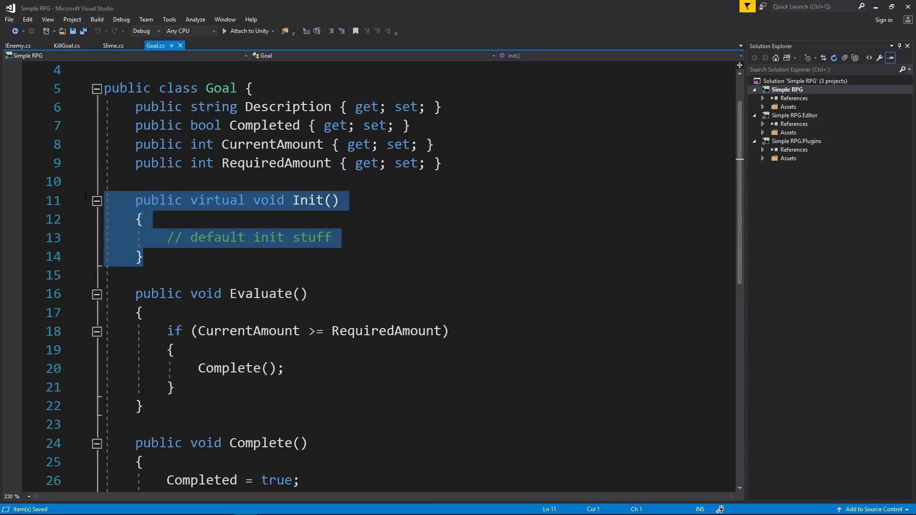
left_click(193, 237)
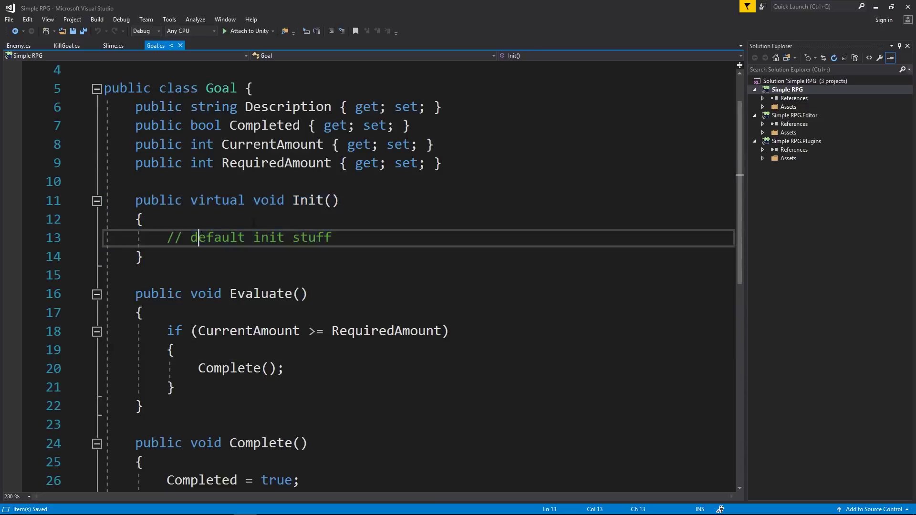
left_click(67, 45)
left_click(165, 330)
Add a 'public override void Init()' calling base.Init() via IntelliSense and save.
key("Return")
key("Return")
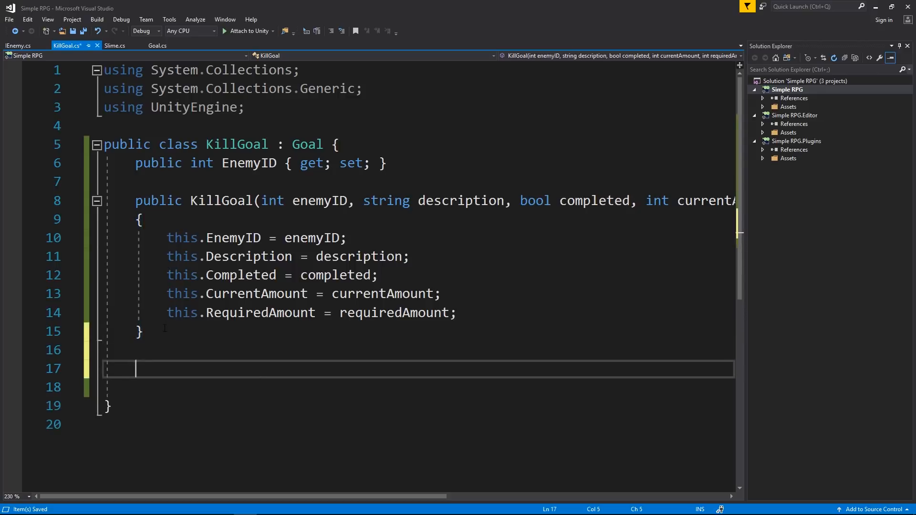
type("public voi")
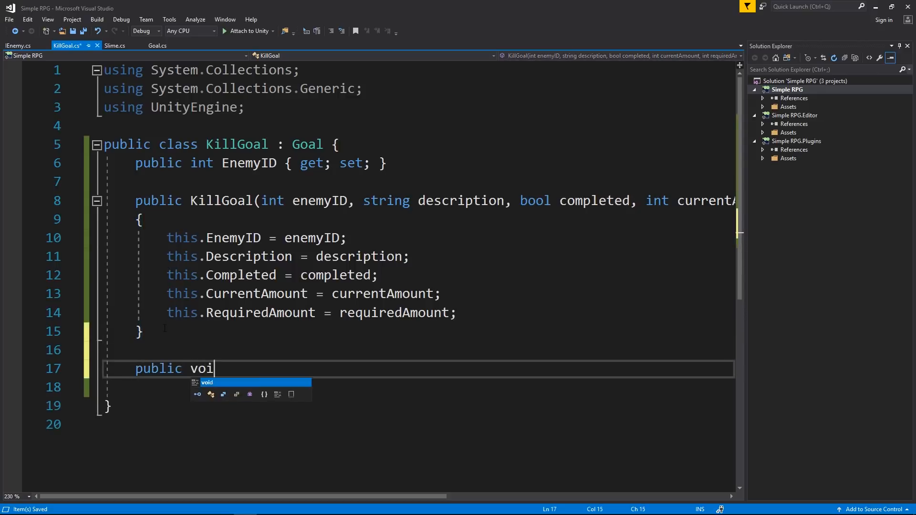
key("BackSpace")
key("BackSpace")
type("ve")
key("BackSpace")
key("BackSpace")
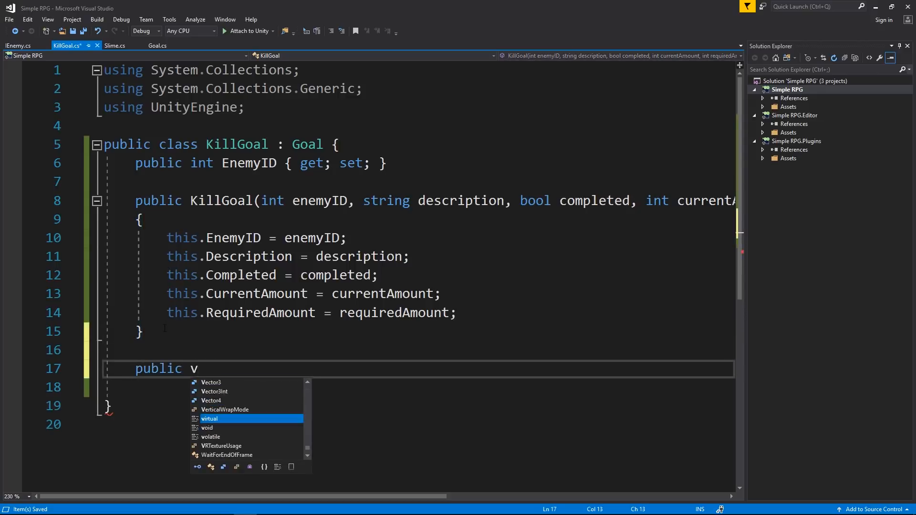
key("BackSpace")
type("override void")
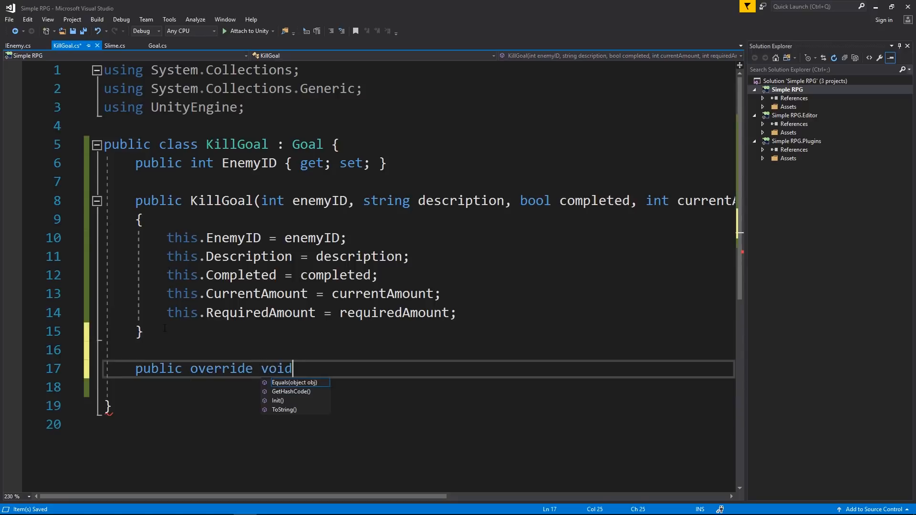
key("Down")
key("Down")
key("Return")
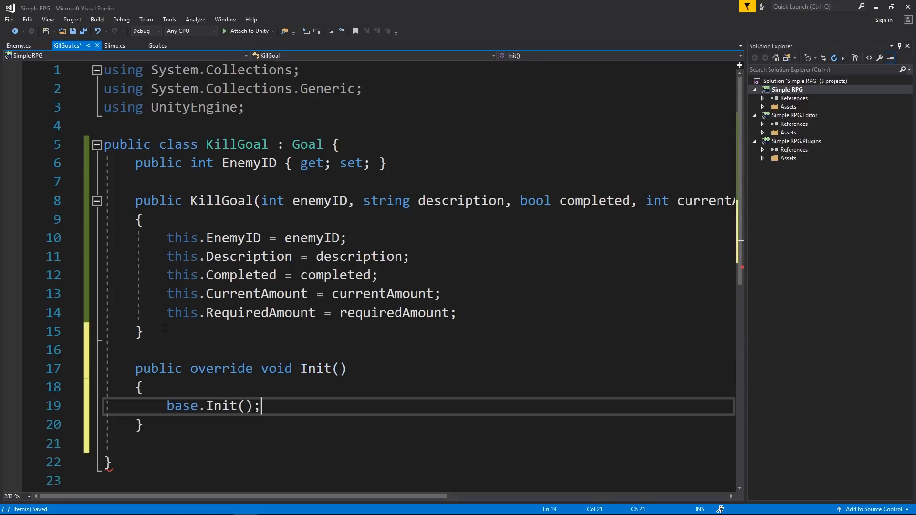
key("ctrl+s")
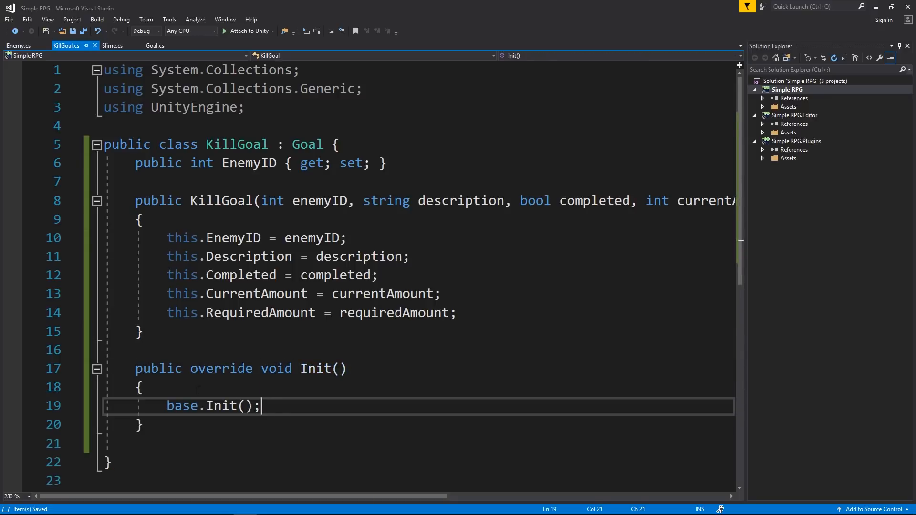
scroll(277, 289, "down", 2)
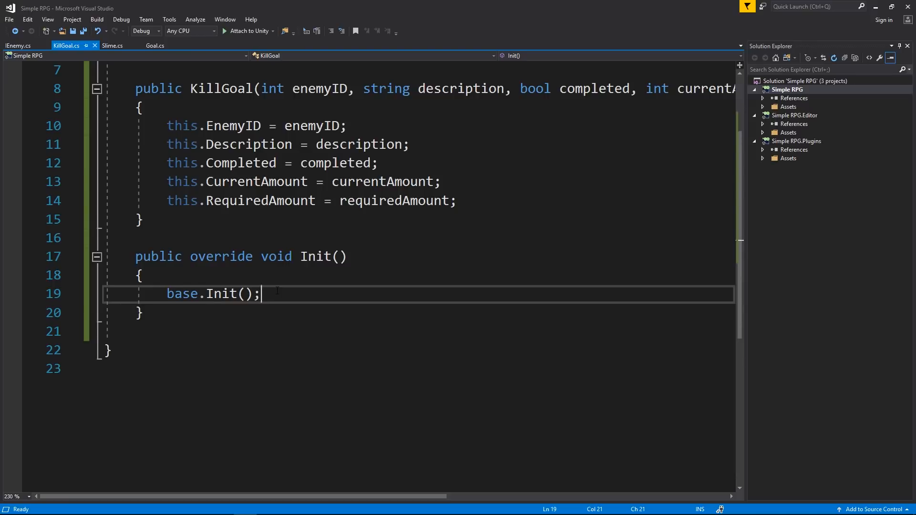
key("ctrl+s")
left_click(208, 315)
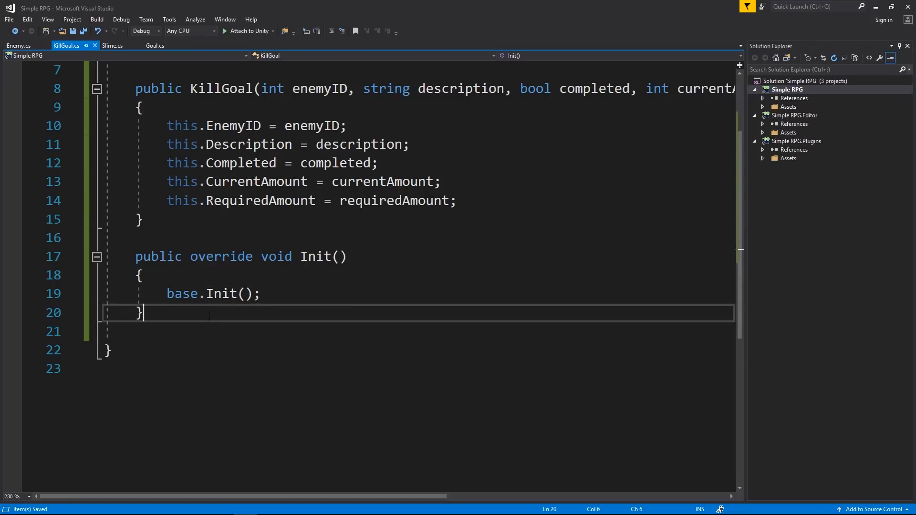
left_click(155, 45)
scroll(183, 236, "down", 3)
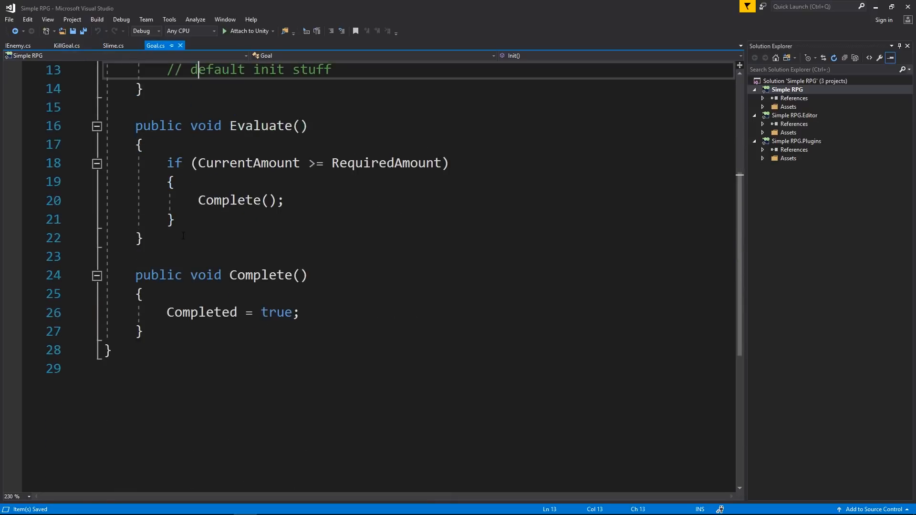
scroll(183, 236, "up", 1)
scroll(183, 236, "up", 1)
mouse_move(108, 238)
left_mouse_down()
mouse_move(251, 311)
mouse_move(107, 368)
mouse_move(177, 449)
left_mouse_up()
left_click(139, 406)
left_click(177, 449)
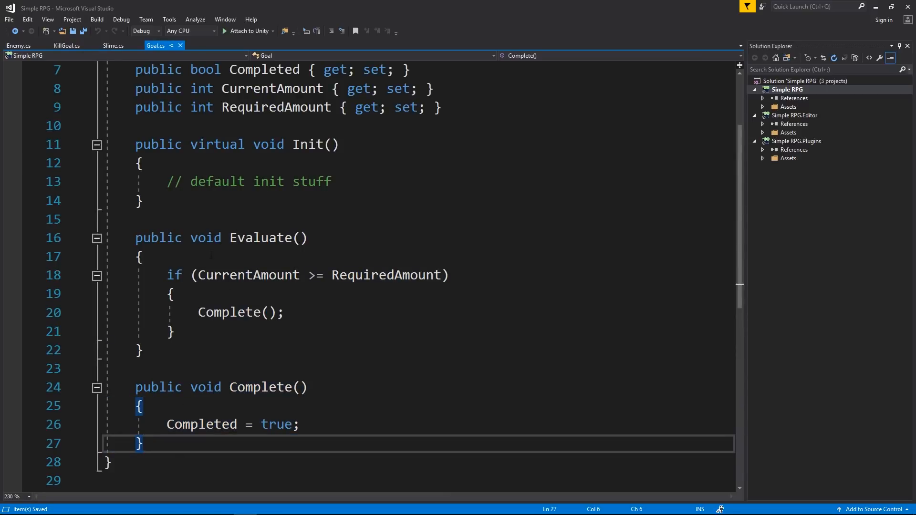
key("ctrl+Tab")
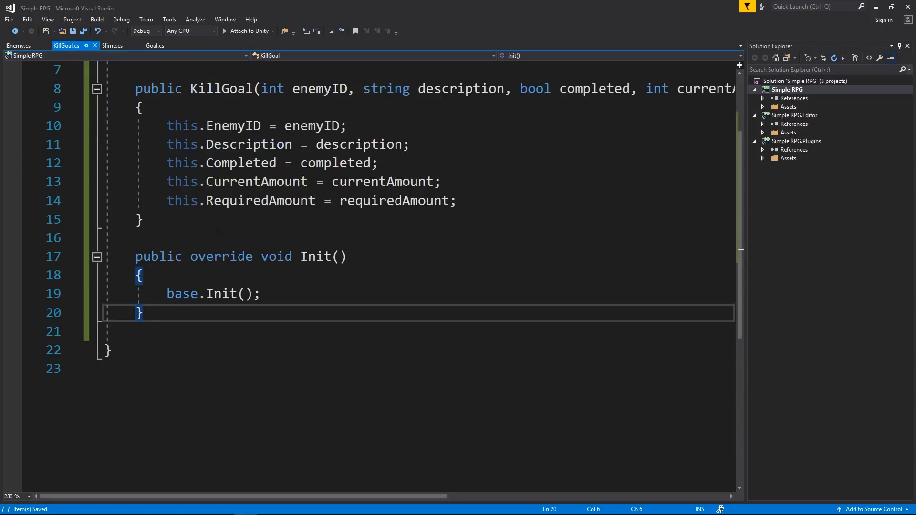
Add an empty 'void EnemyDied(IEnemy enemy)' method below Init.
key("Return")
key("Return")
type("v")
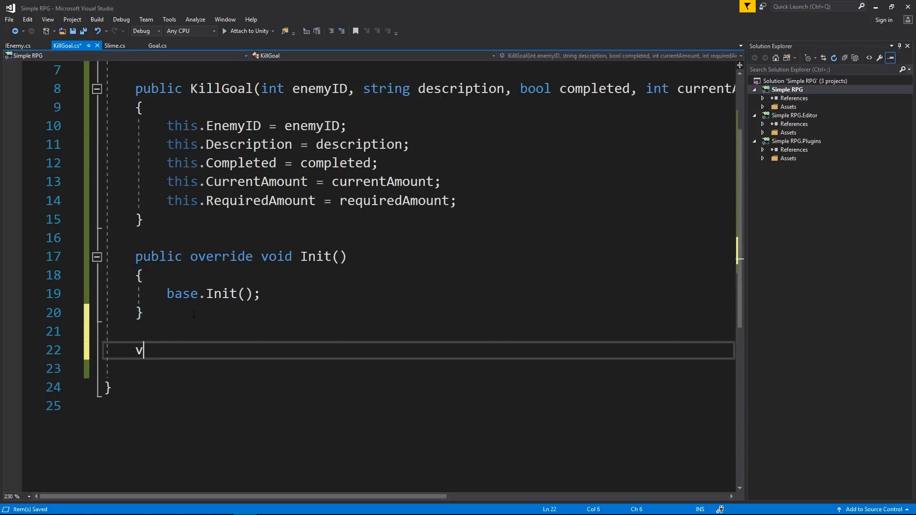
type("oid ")
type("EnemyDie")
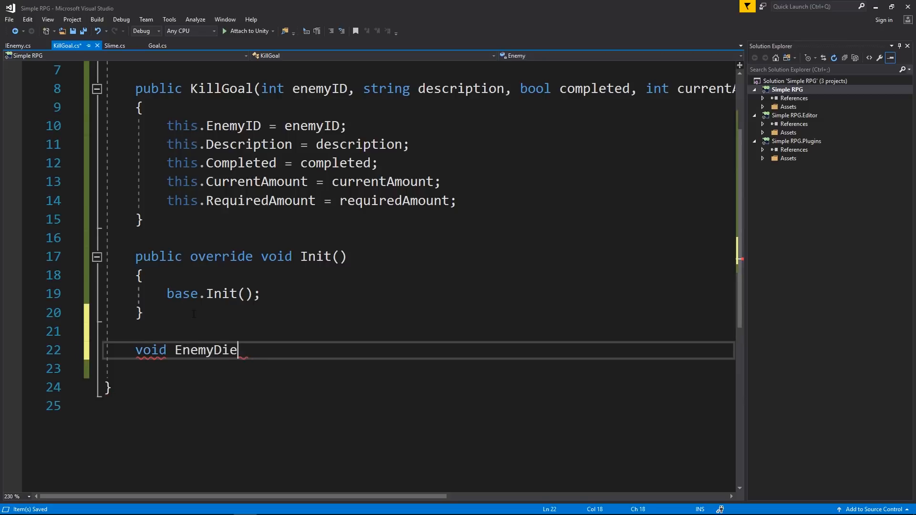
type("d()")
key("Return")
type("{")
key("Return")
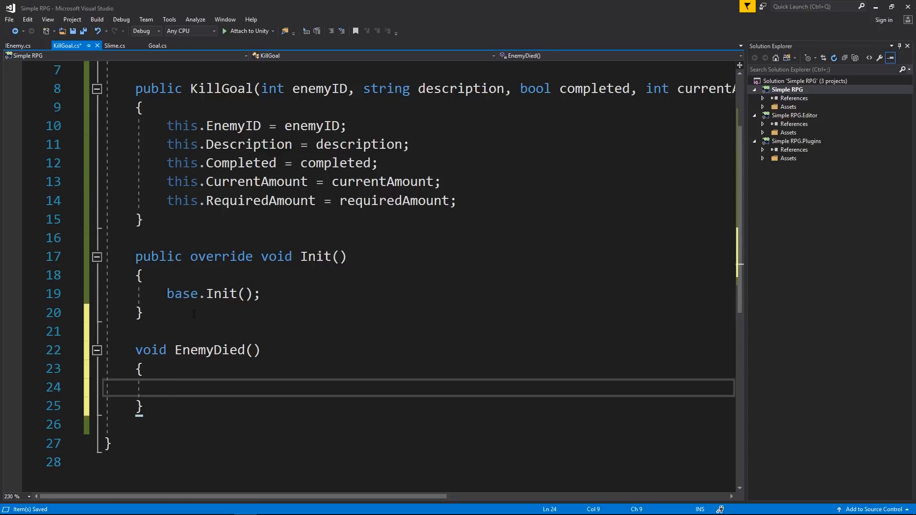
left_click(255, 350)
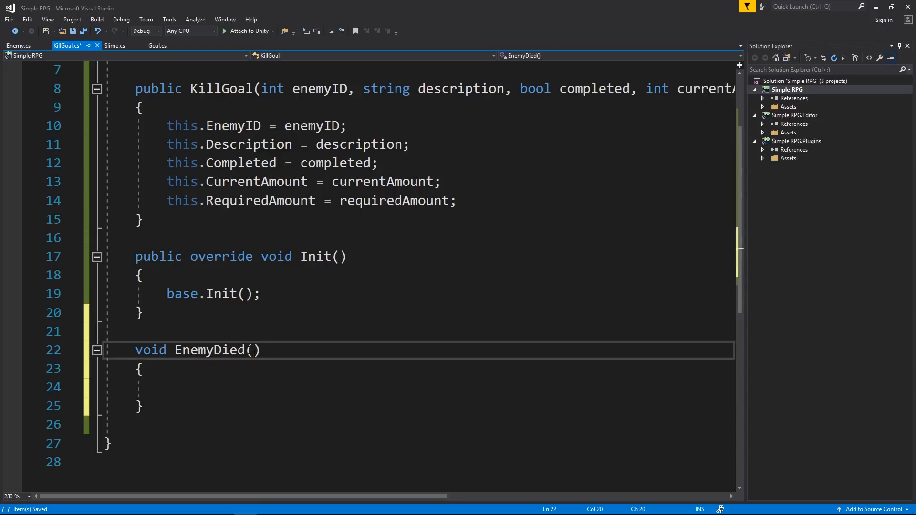
type("IEnemy enemy")
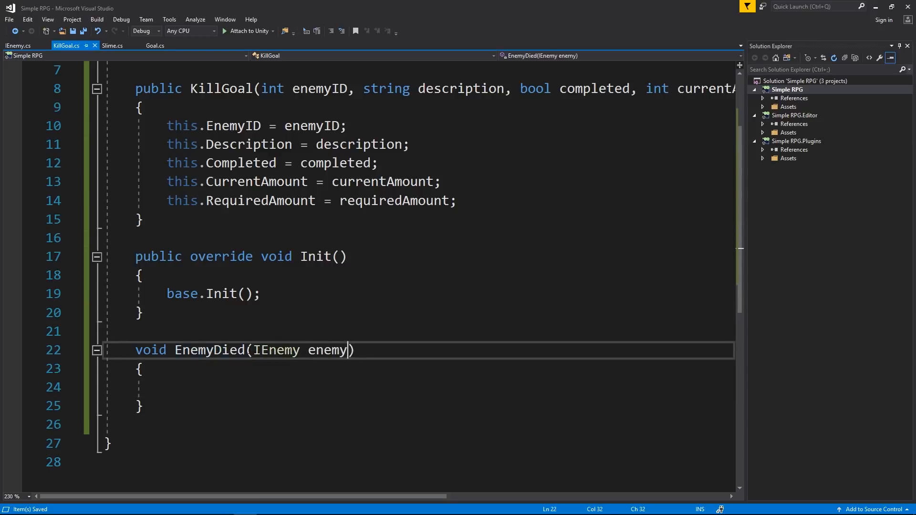
left_click(194, 387)
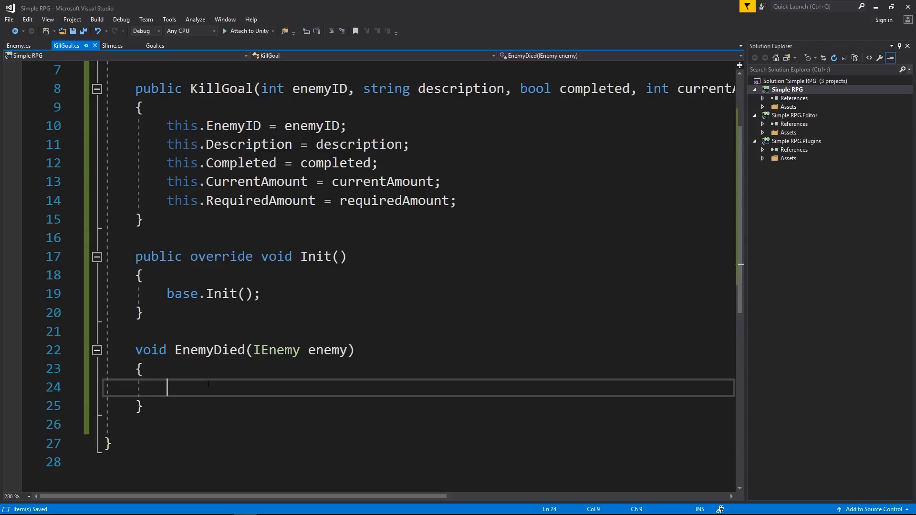
scroll(220, 185, "up", 2)
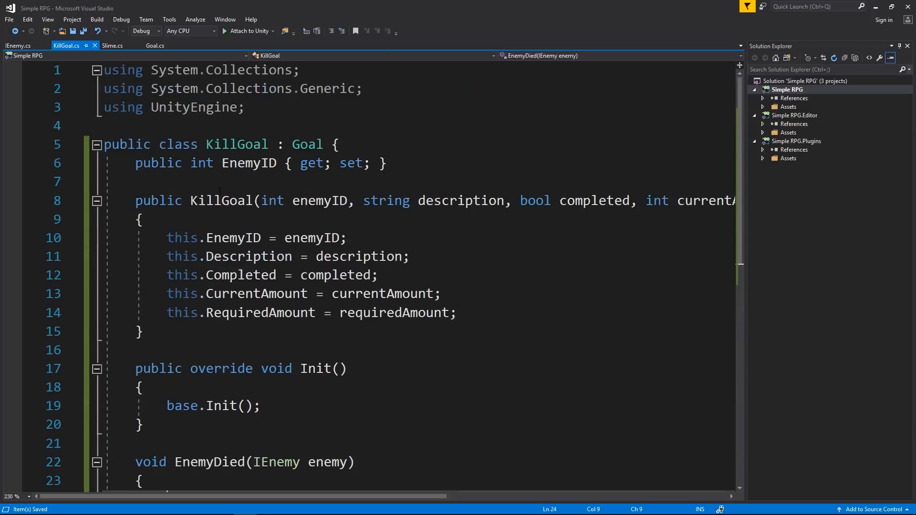
scroll(415, 272, "down", 2)
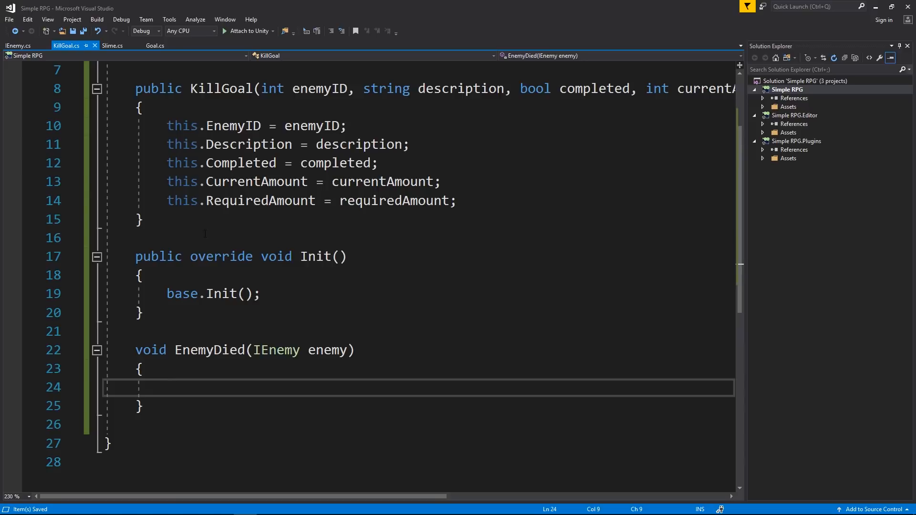
scroll(208, 343, "down", 2)
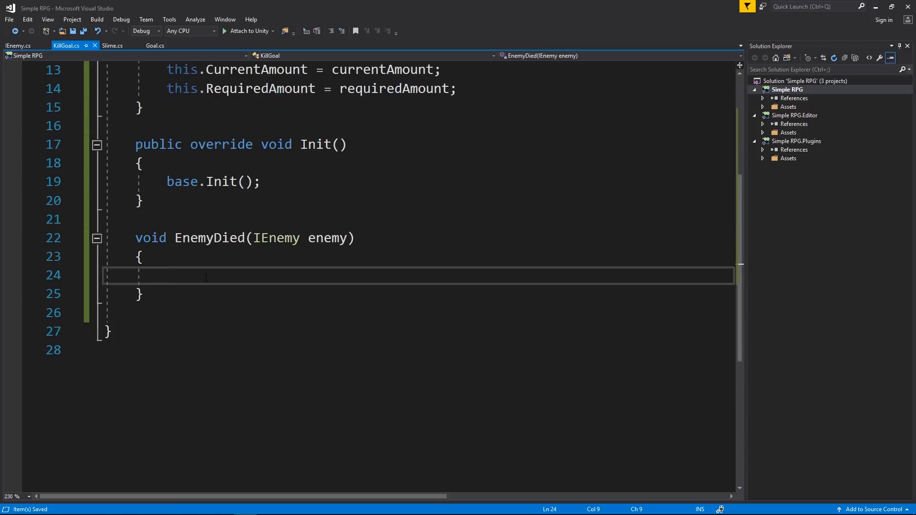
type("if (e")
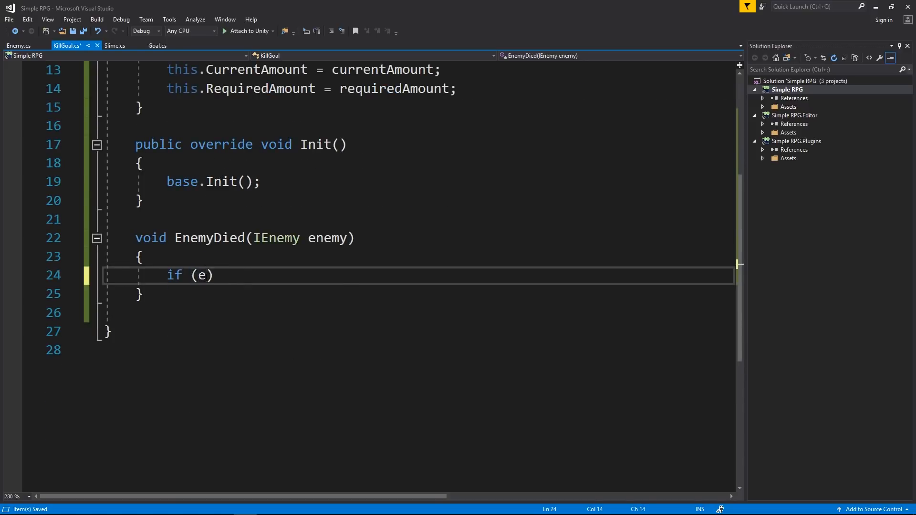
type("nemy.enemy")
Write 'if (enemy.ID == this.EnemyID)' with an empty braced body inside EnemyDied.
key("BackSpace")
key("BackSpace")
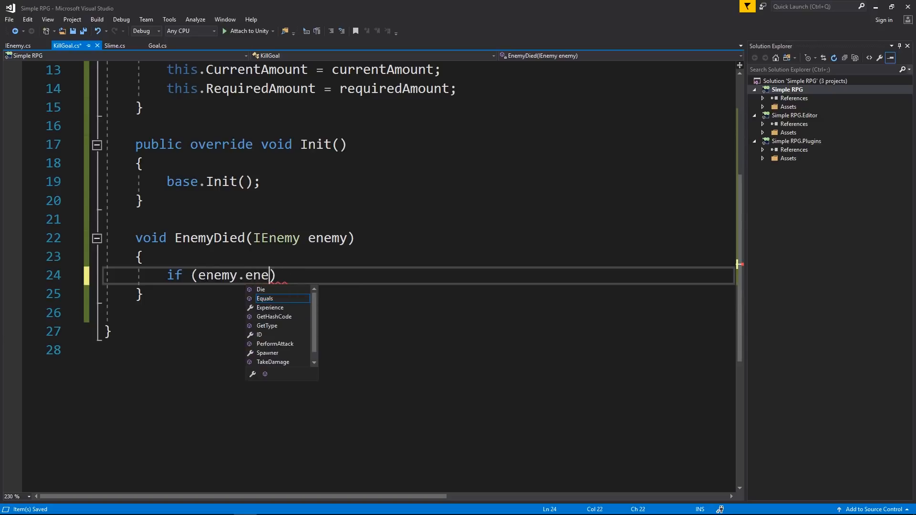
key("BackSpace")
key("BackSpace")
key("BackSpace")
type("id")
key("Tab")
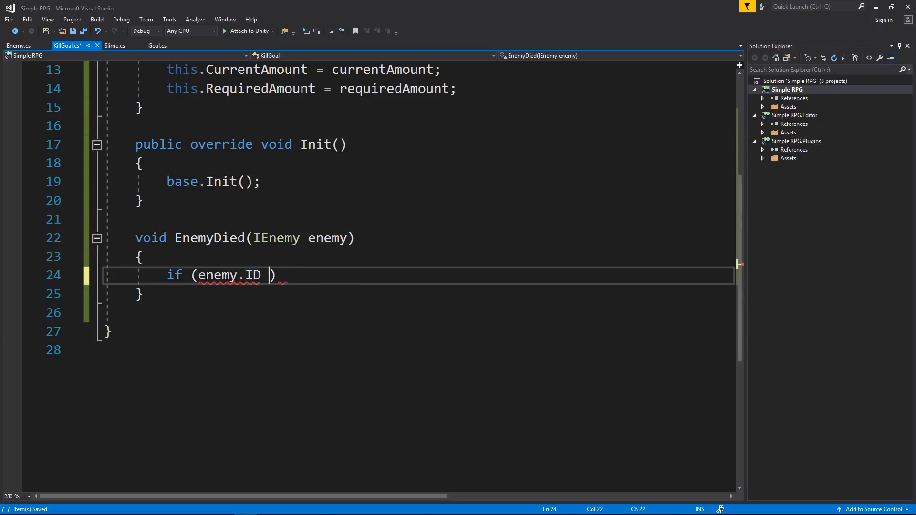
type("== this.ene")
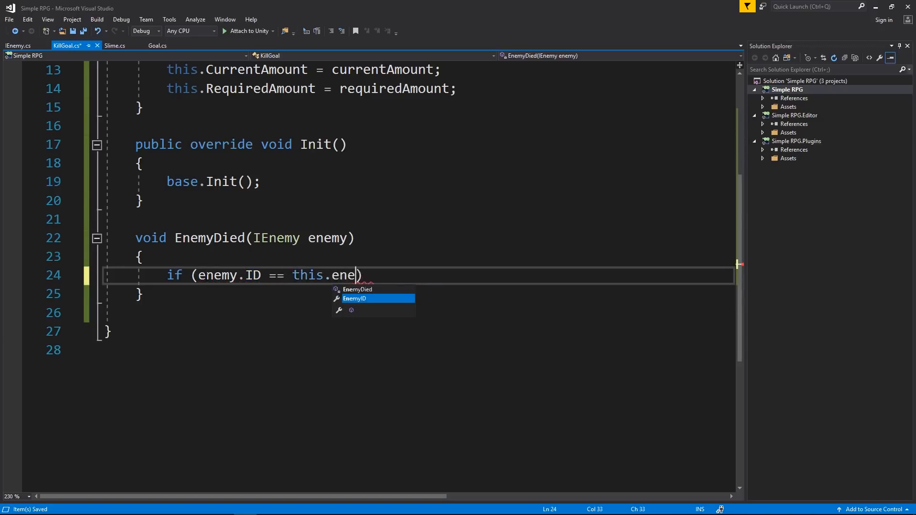
key("Tab")
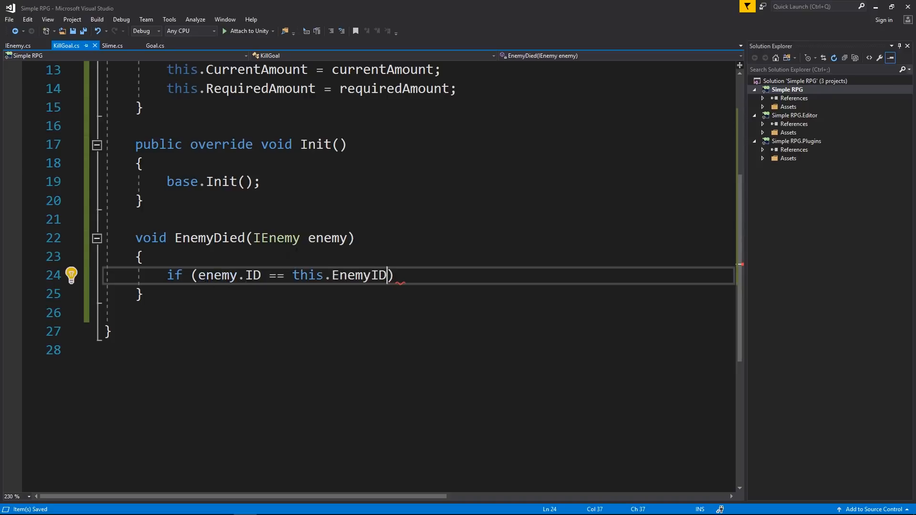
key("ctrl+shift+Left")
scroll(351, 311, "up", 4)
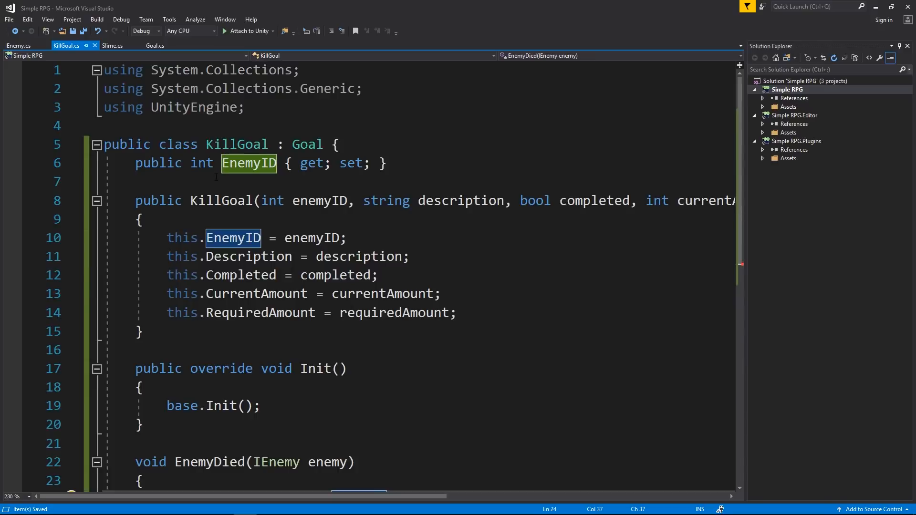
scroll(216, 176, "down", 6)
key("End")
key("Return")
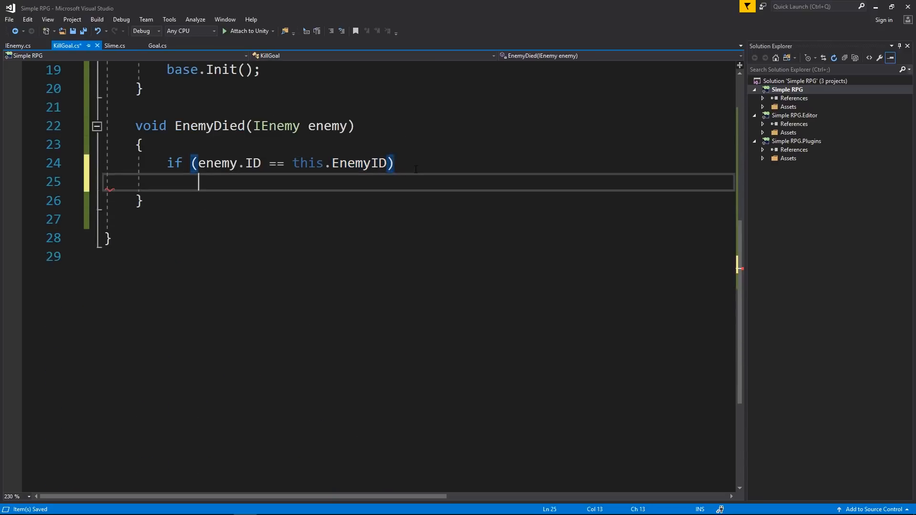
type("{")
key("Return")
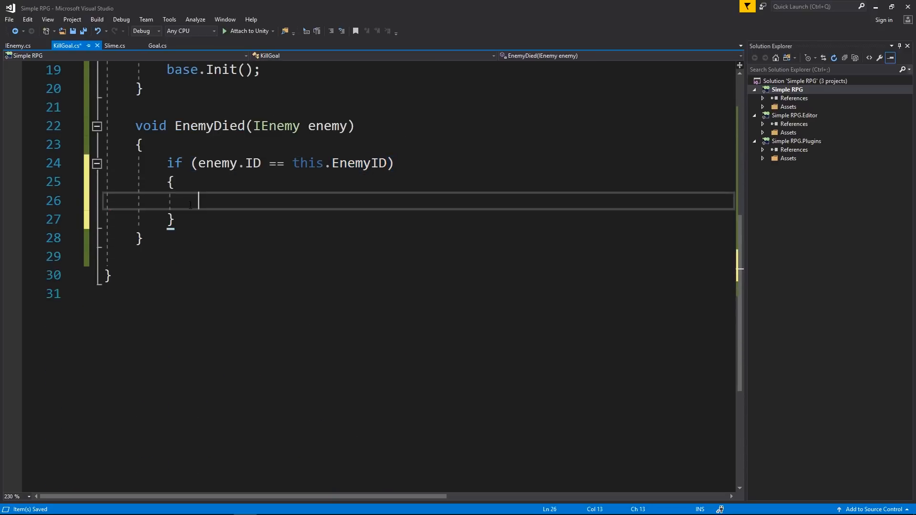
scroll(189, 206, "up", 1)
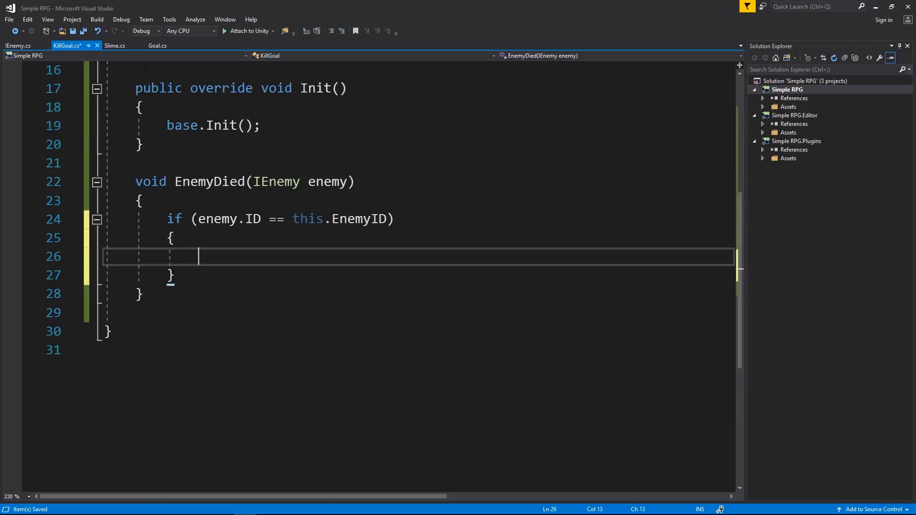
Look at Goal.cs for reference and return to KillGoal.cs.
left_click(158, 45)
scroll(209, 235, "down", 1)
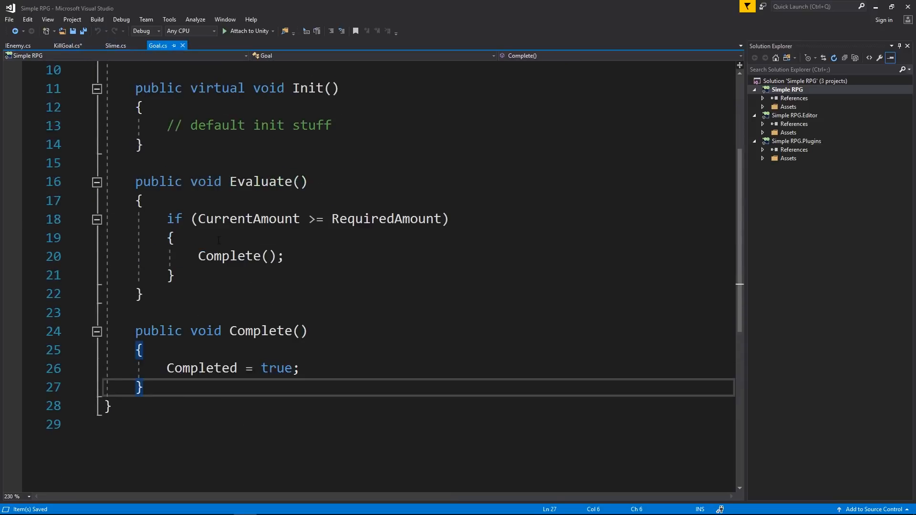
scroll(219, 240, "up", 1)
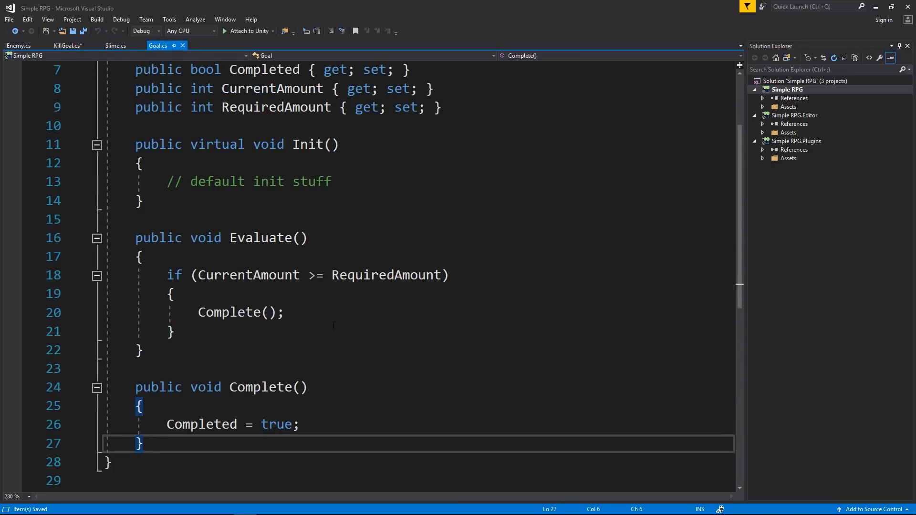
left_click(127, 51)
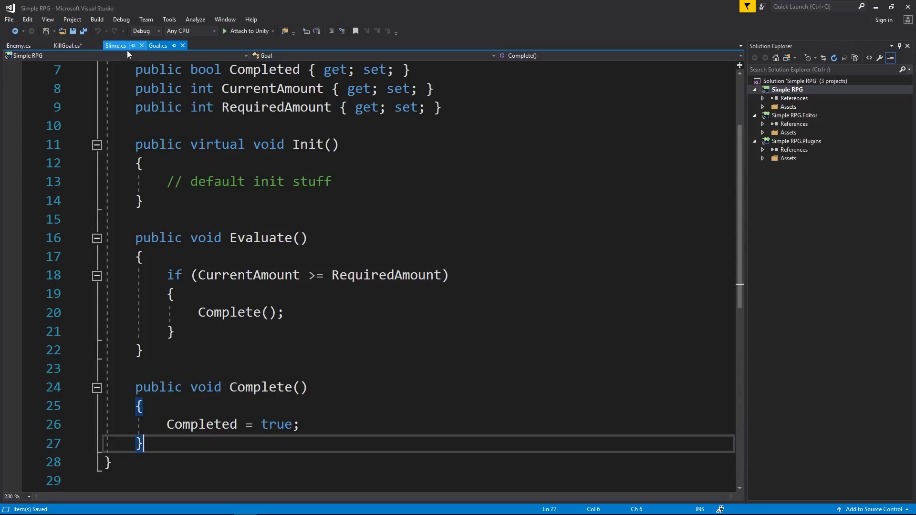
left_click(64, 46)
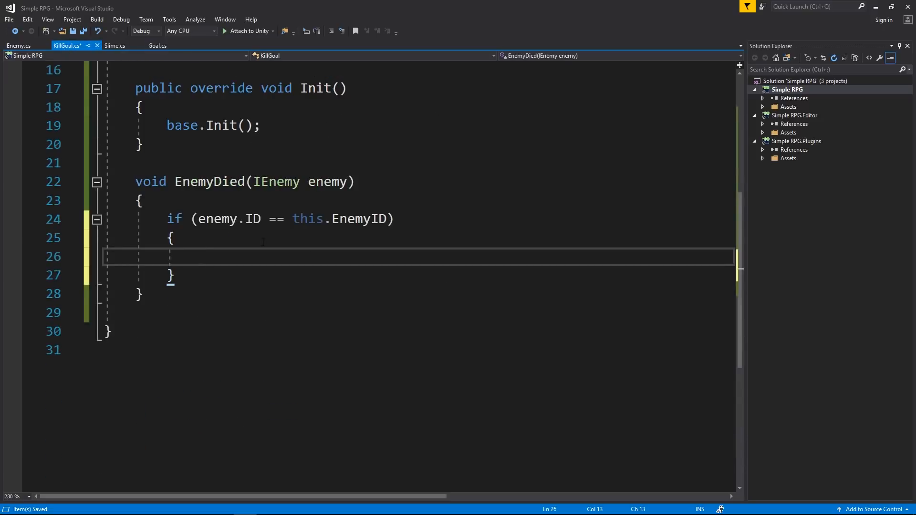
type("this.curren += ")
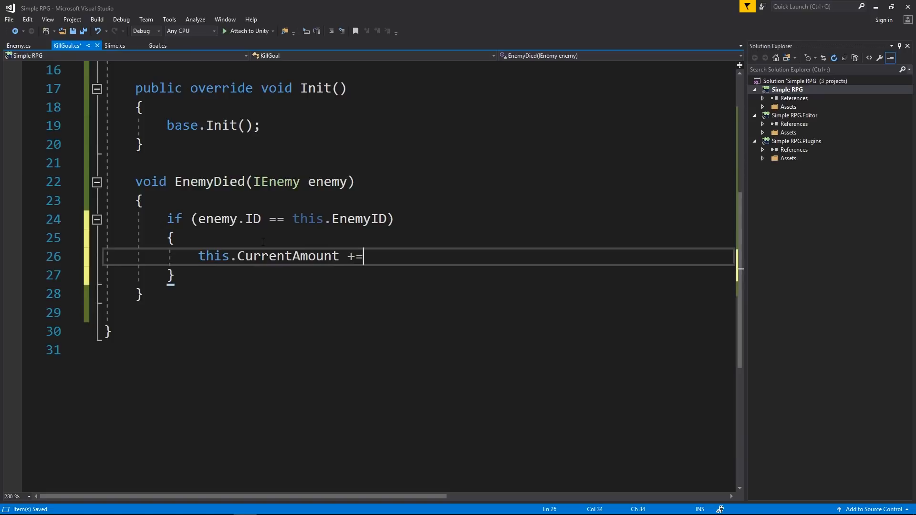
type("1;")
Make the if block do 'this.CurrentAmount++;' then 'Evaluate();' and save KillGoal.cs.
key("ctrl+s")
key("Left")
key("shift+Left")
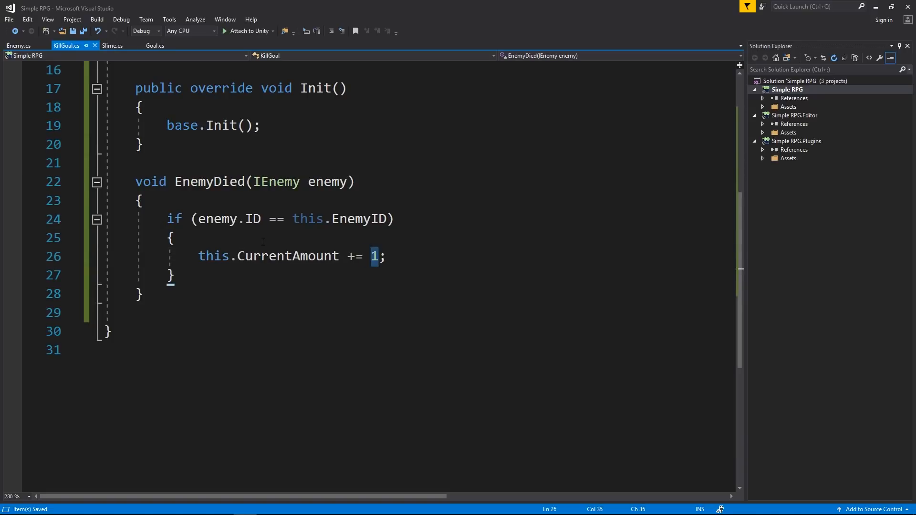
key("shift+Left")
key("shift+Left")
key("shift+Left")
key("BackSpace")
key("BackSpace")
type("++")
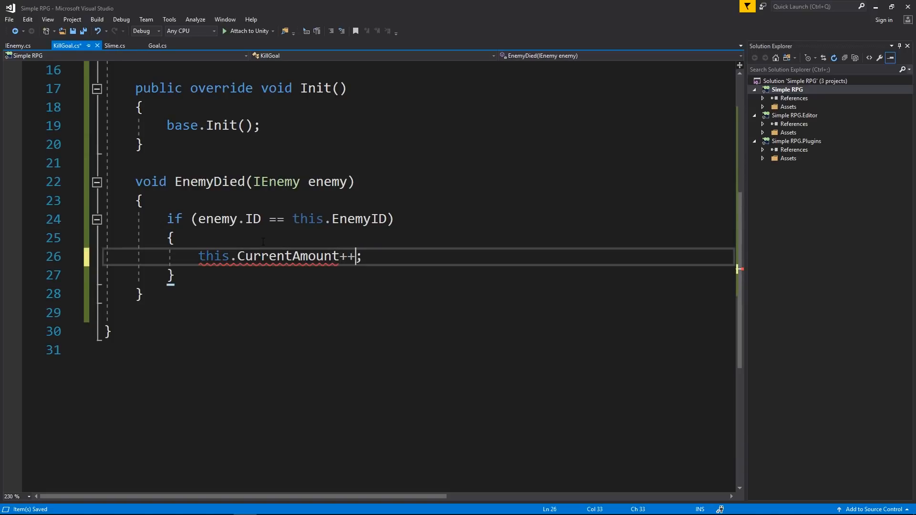
key("ctrl+s")
left_click(403, 253)
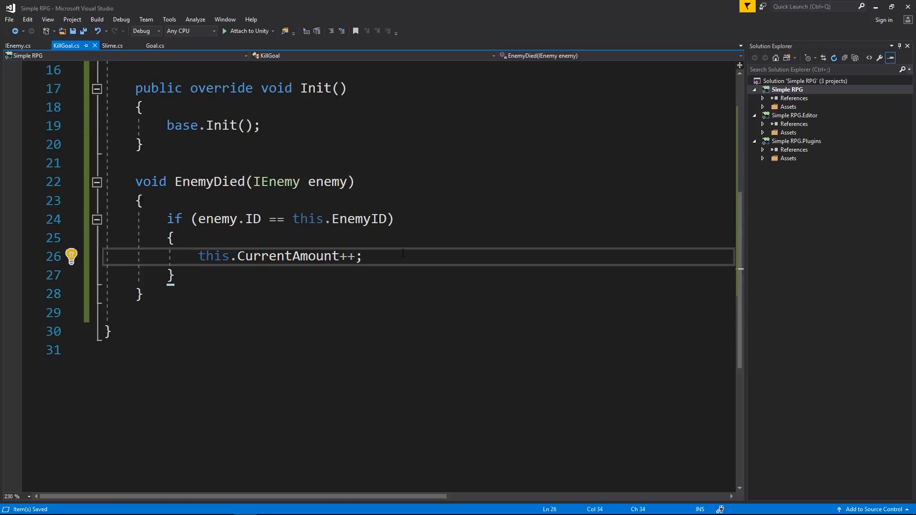
key("Return")
type("Eval")
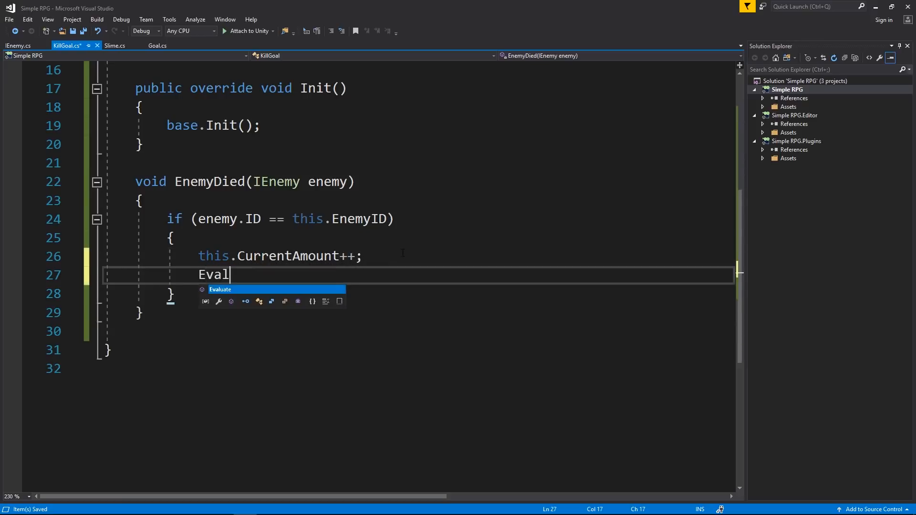
type("uate();")
key("ctrl+s")
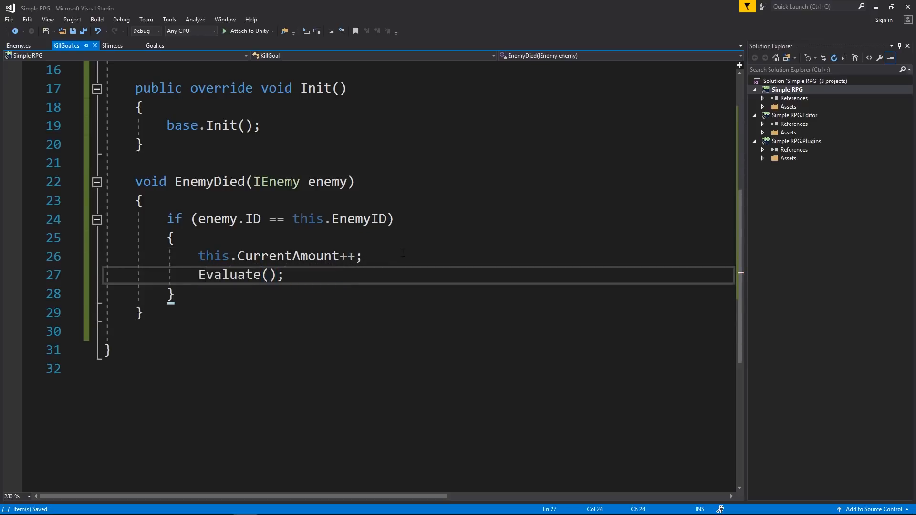
scroll(313, 305, "up", 3)
scroll(276, 140, "up", 2)
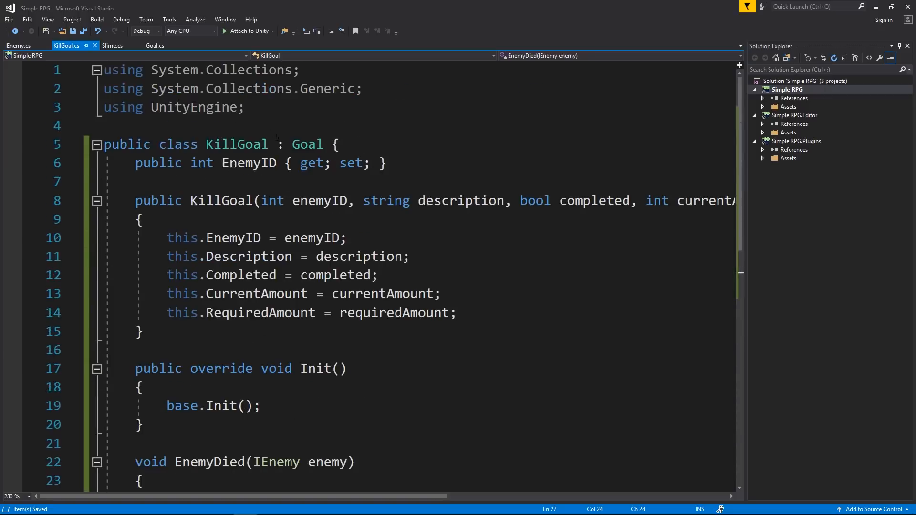
Highlight the ID comparison, increment and Evaluate lines to review them, then view Goal.cs.
left_click(302, 150)
scroll(302, 150, "down", 5)
left_click(301, 277)
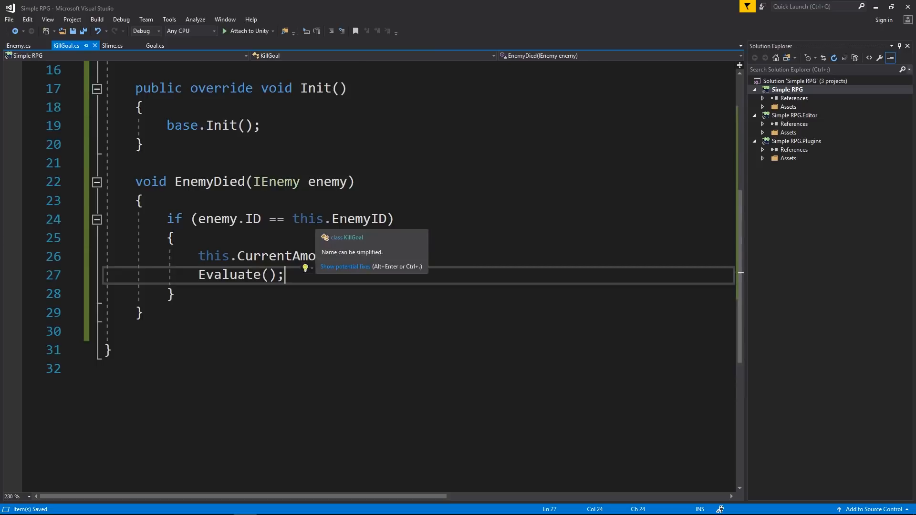
left_click_drag(198, 219, 387, 218)
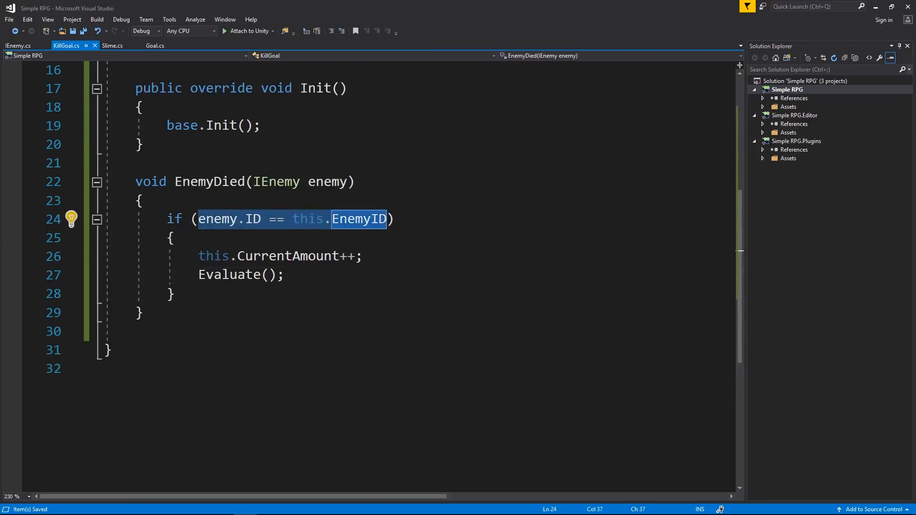
left_click_drag(198, 256, 374, 256)
left_click(374, 257)
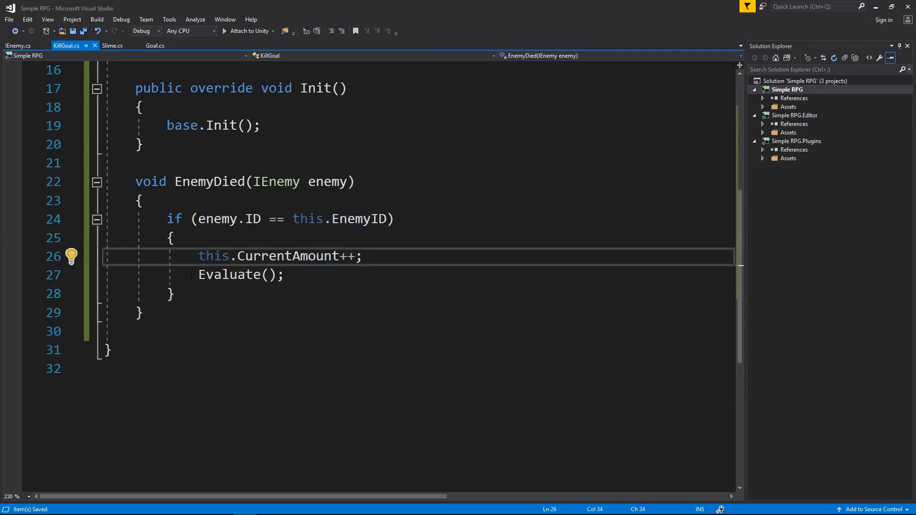
left_click_drag(198, 274, 284, 275)
left_click(286, 276)
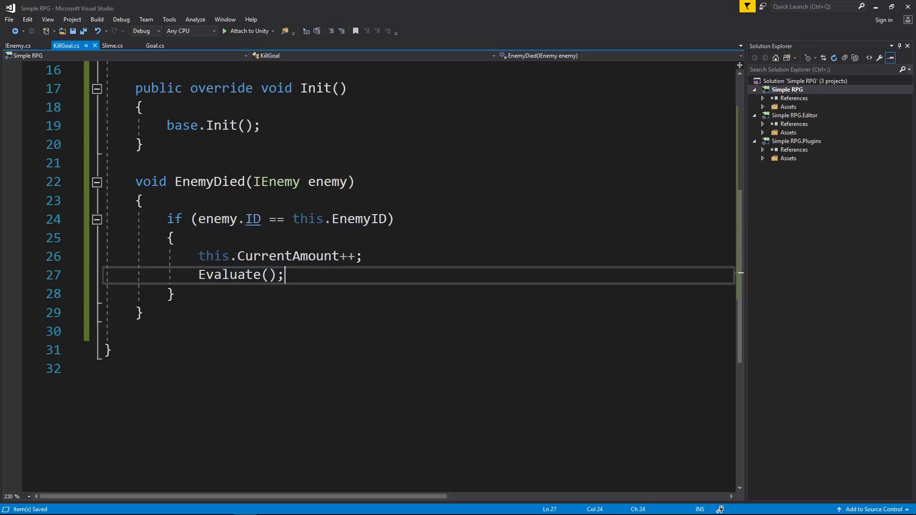
left_click(154, 46)
Review Goal's Complete() call and the Completed = true assignment in Evaluate.
left_click(305, 311)
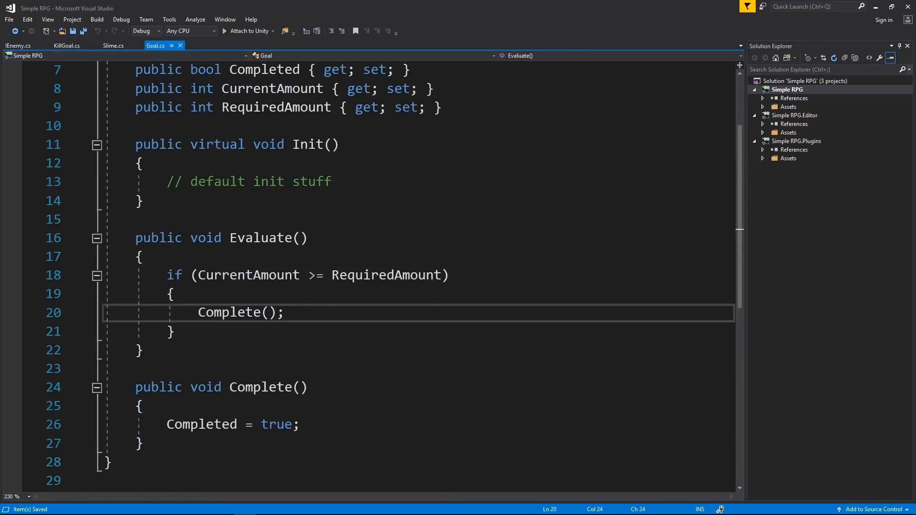
scroll(236, 257, "down", 1)
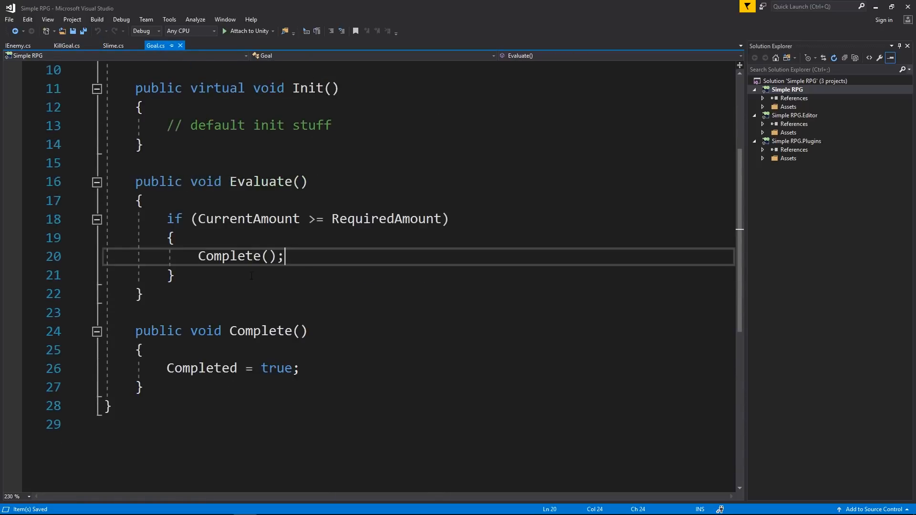
scroll(236, 258, "down", 1)
scroll(236, 257, "down", 1)
left_click(166, 256)
left_click(327, 254)
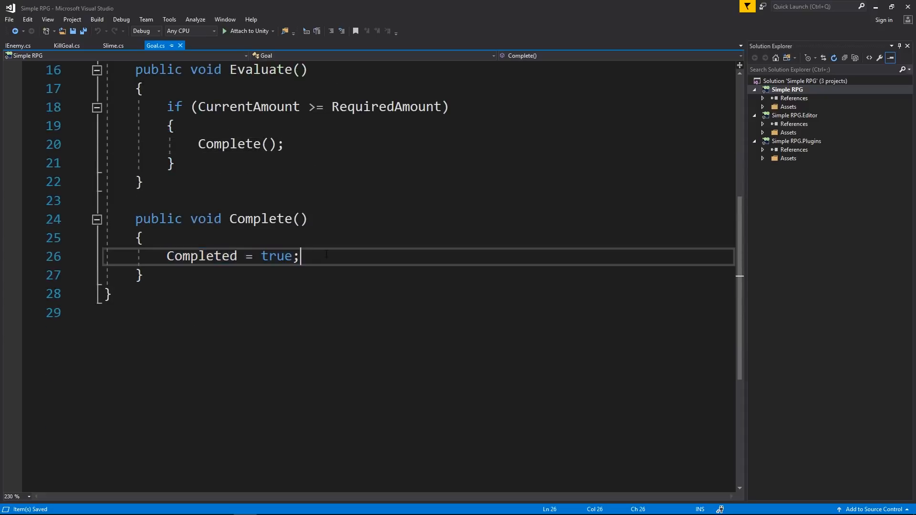
Return to KillGoal.cs with the caret after base.Init(); in the Init override.
left_click(65, 46)
scroll(255, 263, "up", 2)
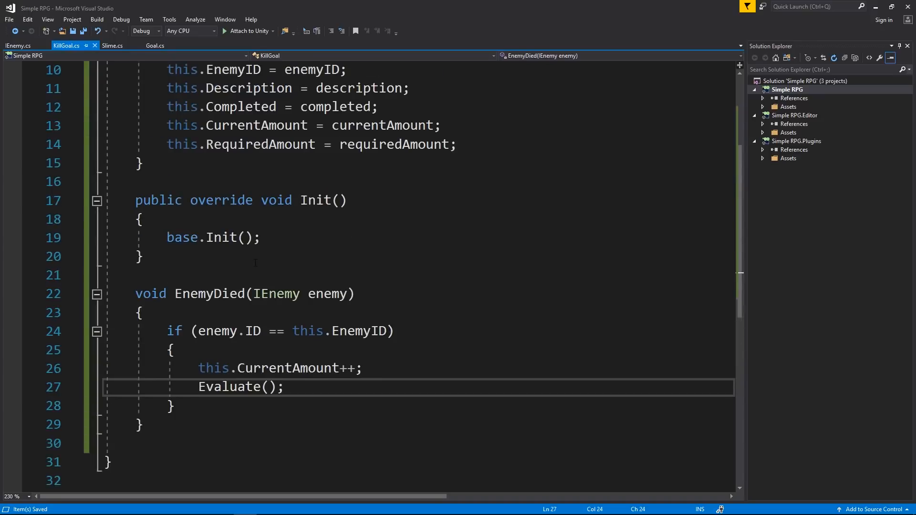
scroll(254, 263, "up", 1)
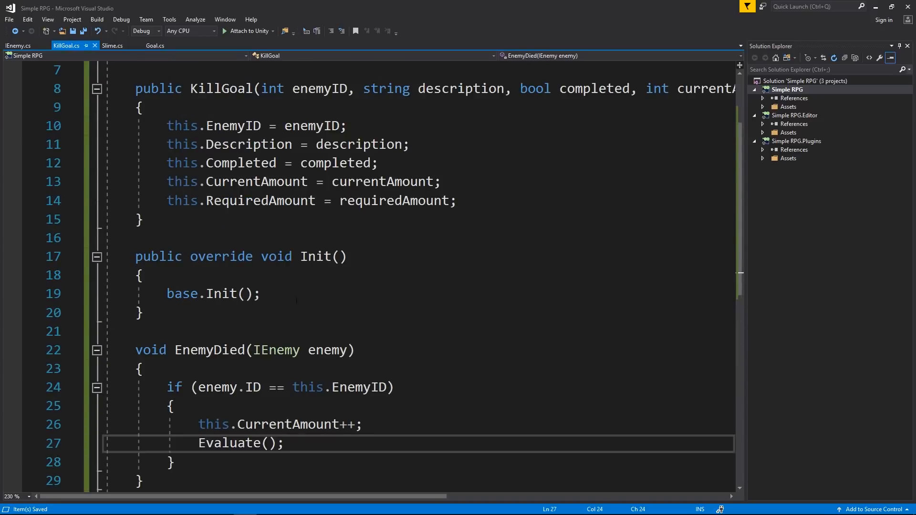
left_click(229, 293)
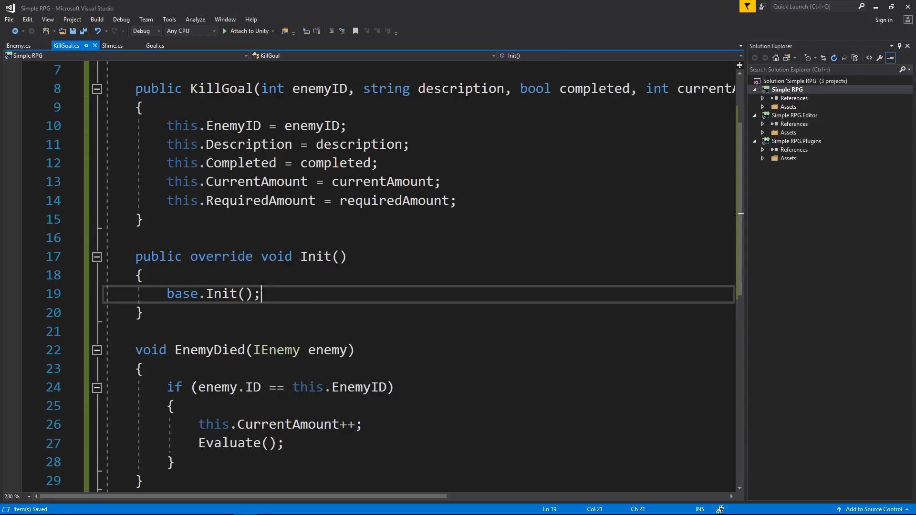
Add 'CombatEvents.OnEnemyDeath += EnemyDied;' after base.Init() and save KillGoal.cs.
key("Return")
type("Combat")
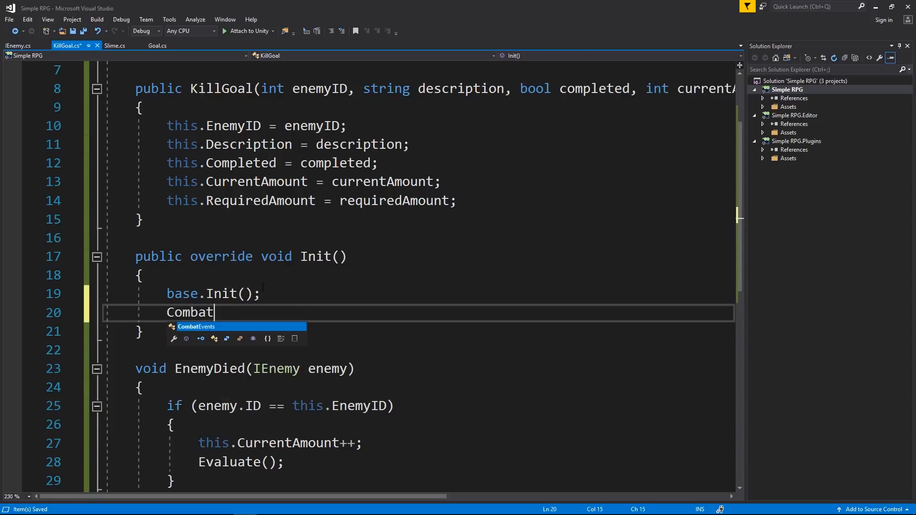
key("Tab")
type("/")
key("BackSpace")
type(".")
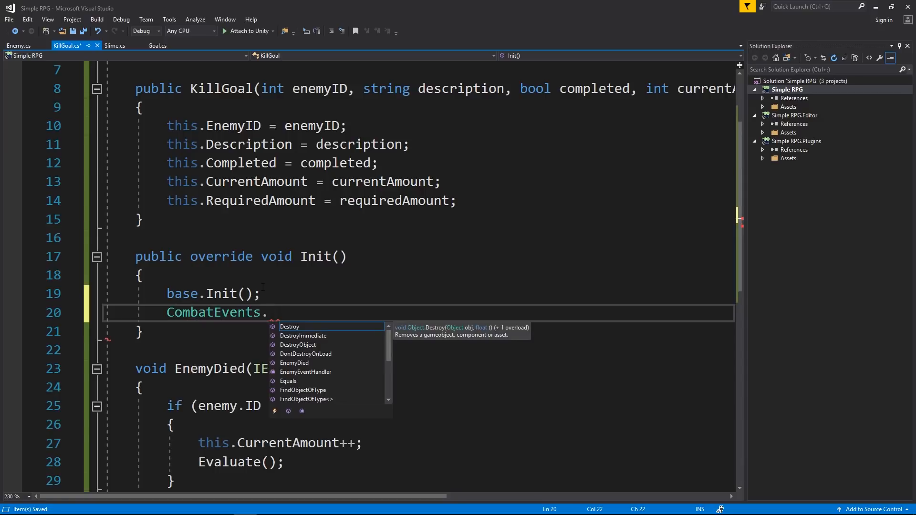
type("on")
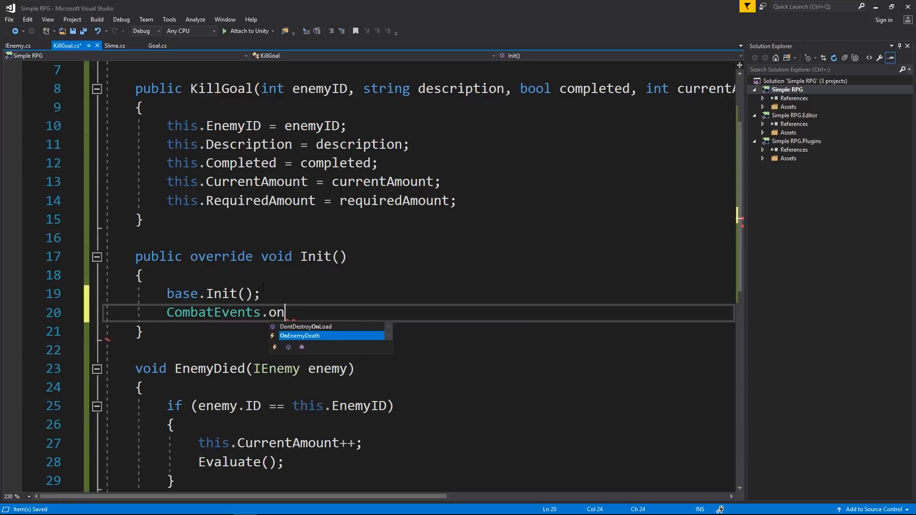
key("Tab")
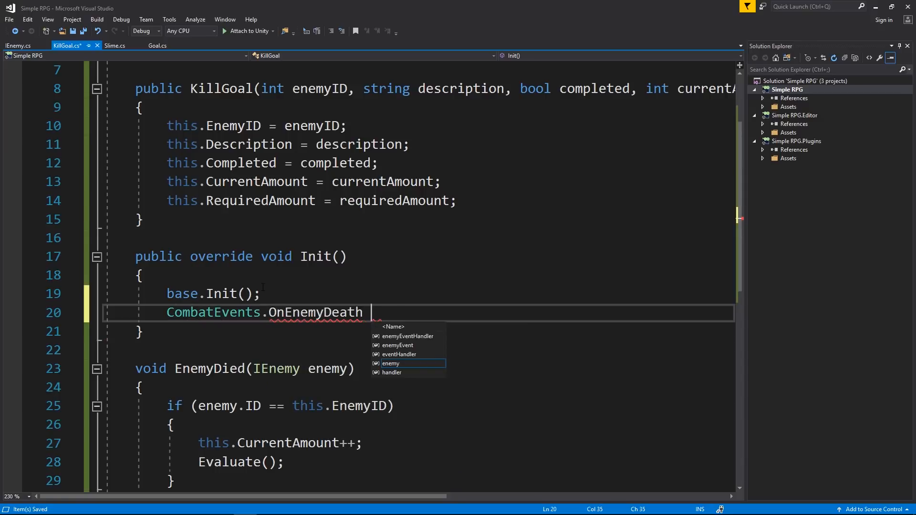
type("+= Enemy")
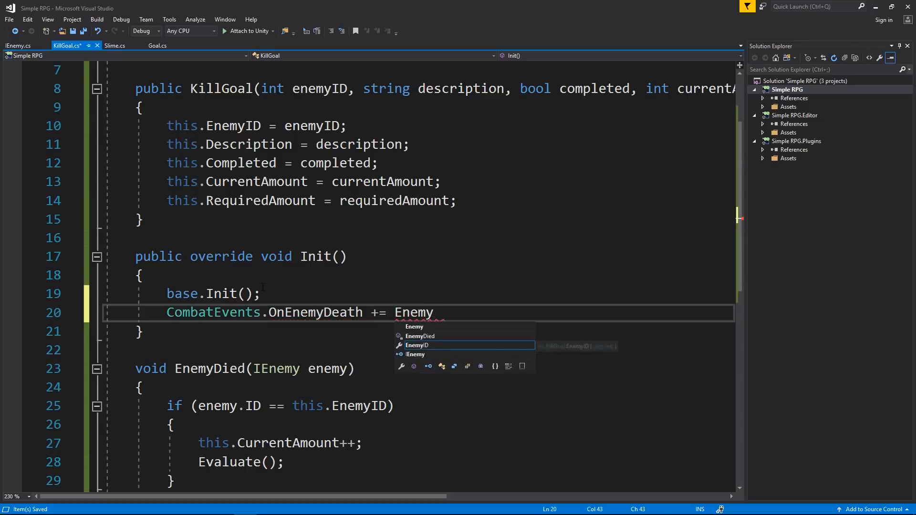
key("Up")
key("Tab")
type(";")
key("ctrl+s")
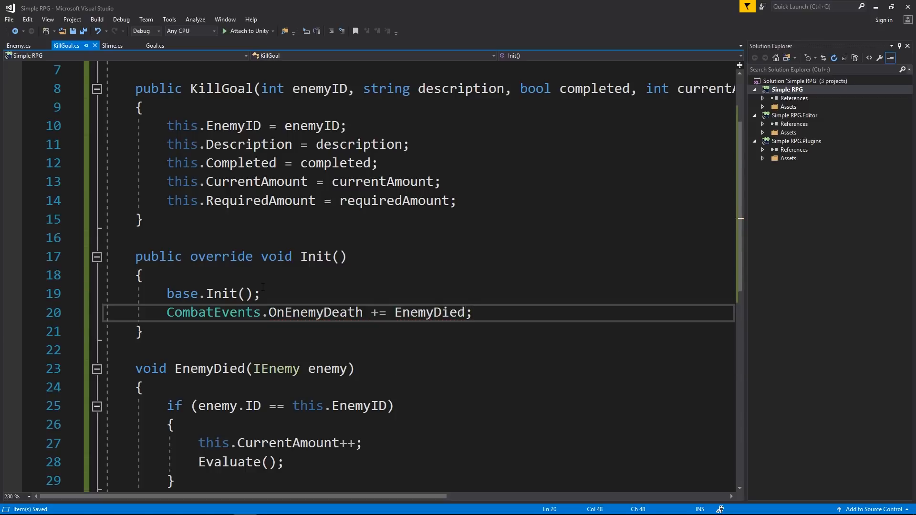
Highlight OnEnemyDeath in the new line to point it out, then clear the selection.
left_click_drag(363, 312, 268, 312)
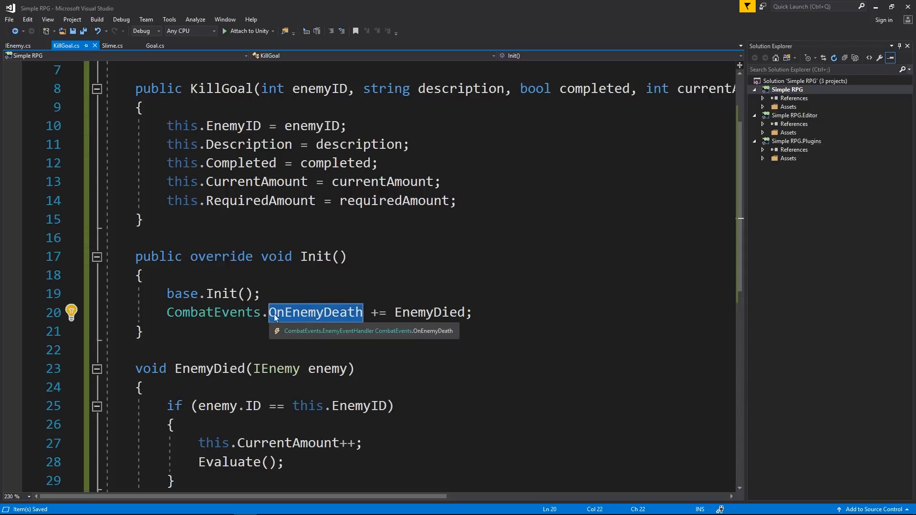
left_click(348, 312)
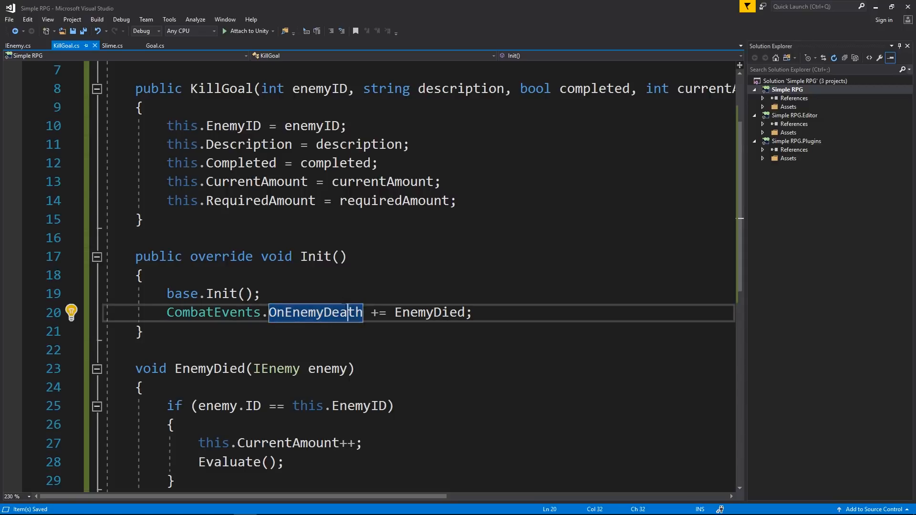
scroll(443, 295, "down", 1)
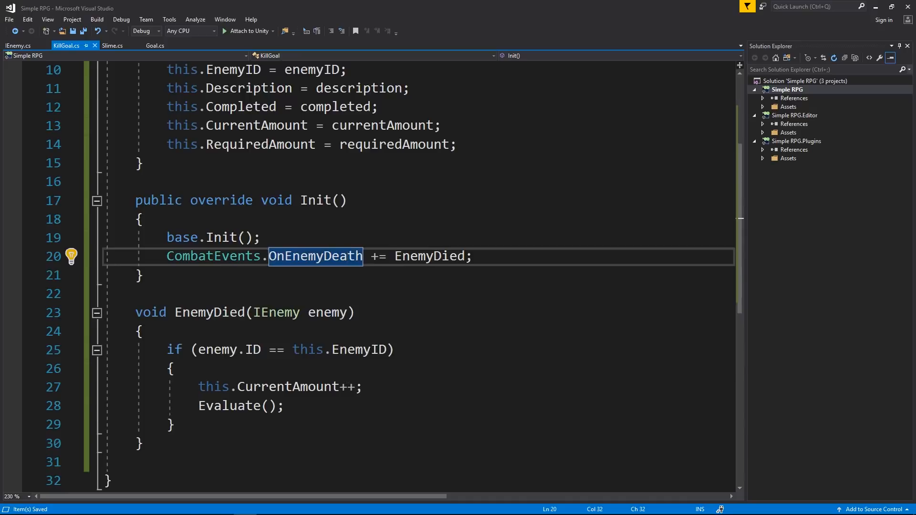
scroll(344, 258, "up", 3)
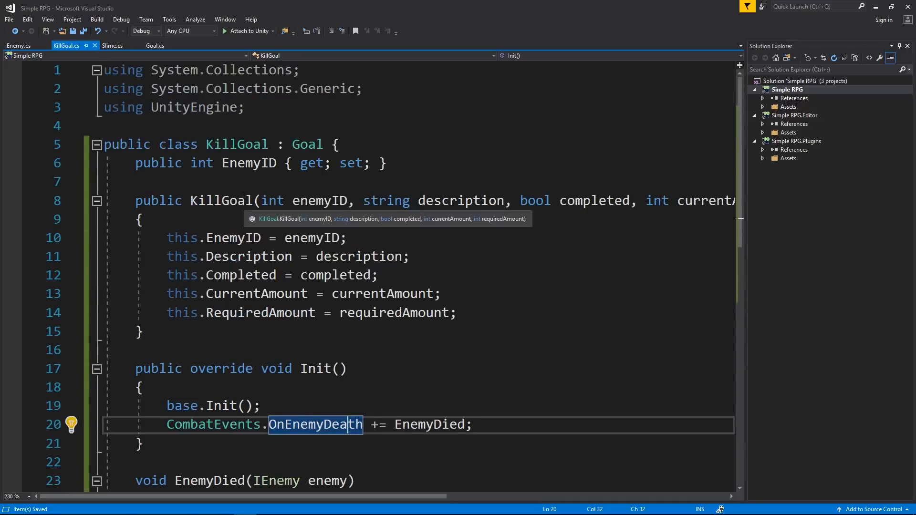
scroll(415, 273, "down", 1)
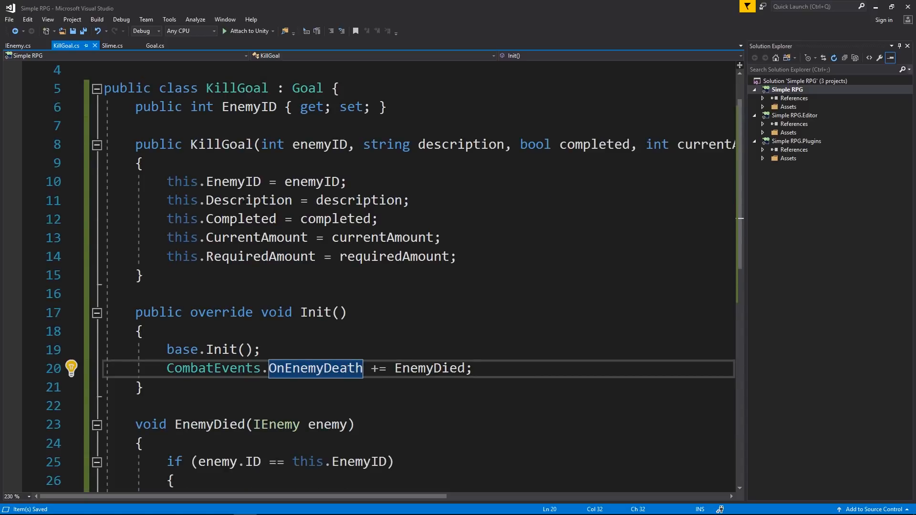
scroll(264, 188, "down", 2)
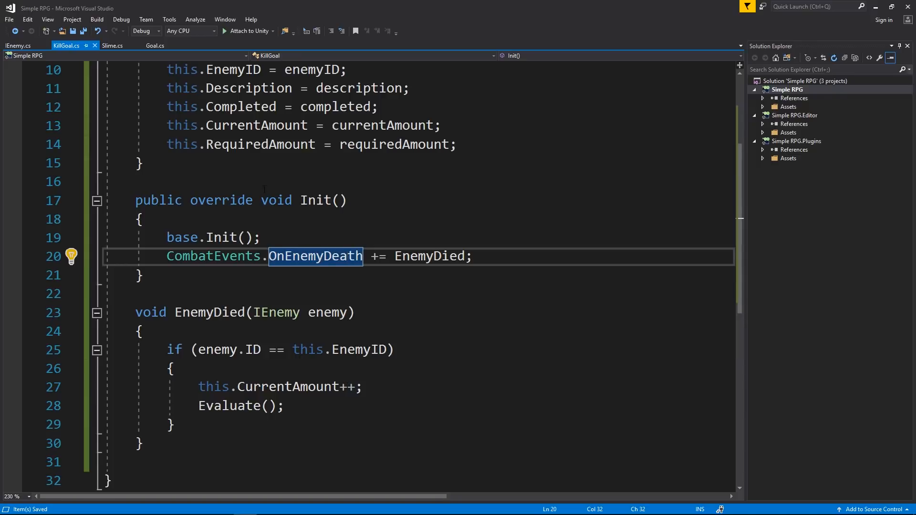
scroll(245, 247, "down", 2)
scroll(237, 261, "up", 3)
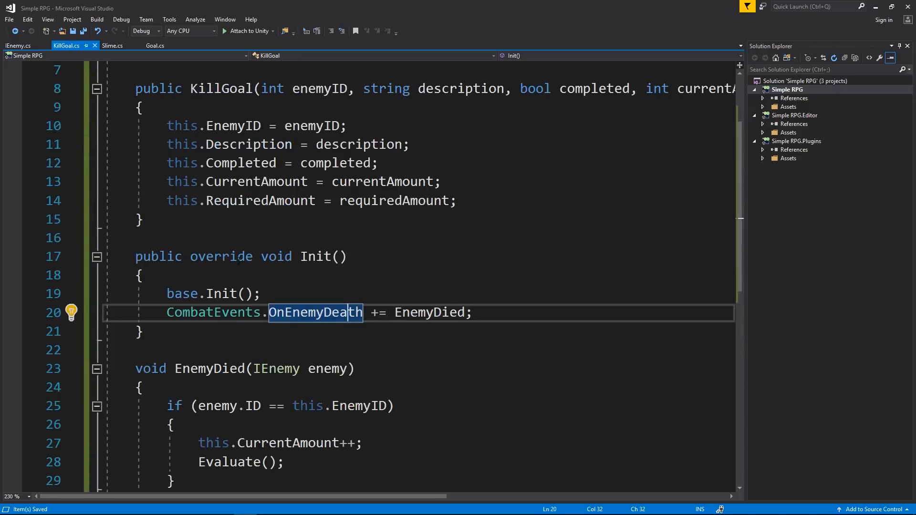
scroll(237, 260, "up", 2)
scroll(259, 244, "down", 4)
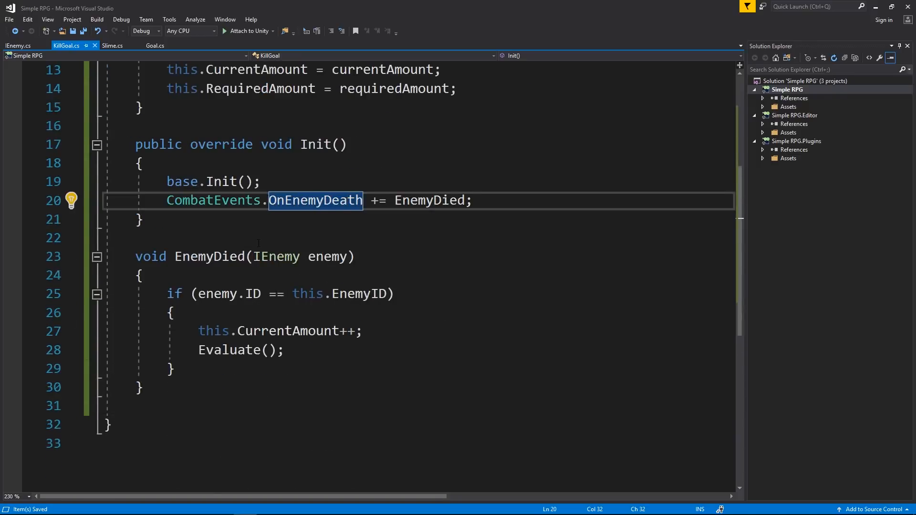